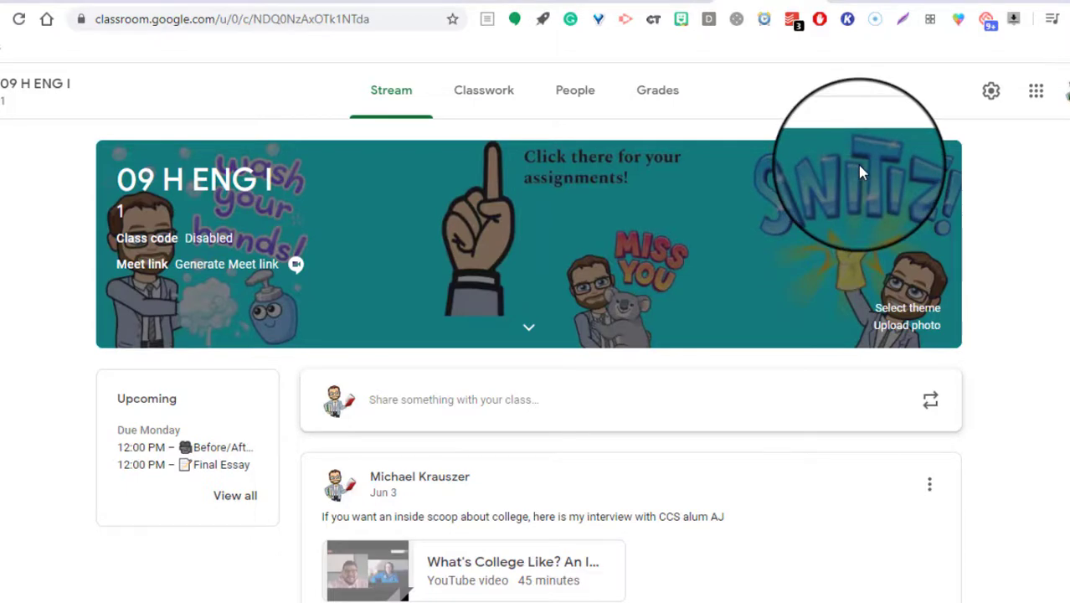
Switch to the 'Classroom Header for 9th Honors 2020 (remote)' presentation in Google Slides.
left_click(674, 3)
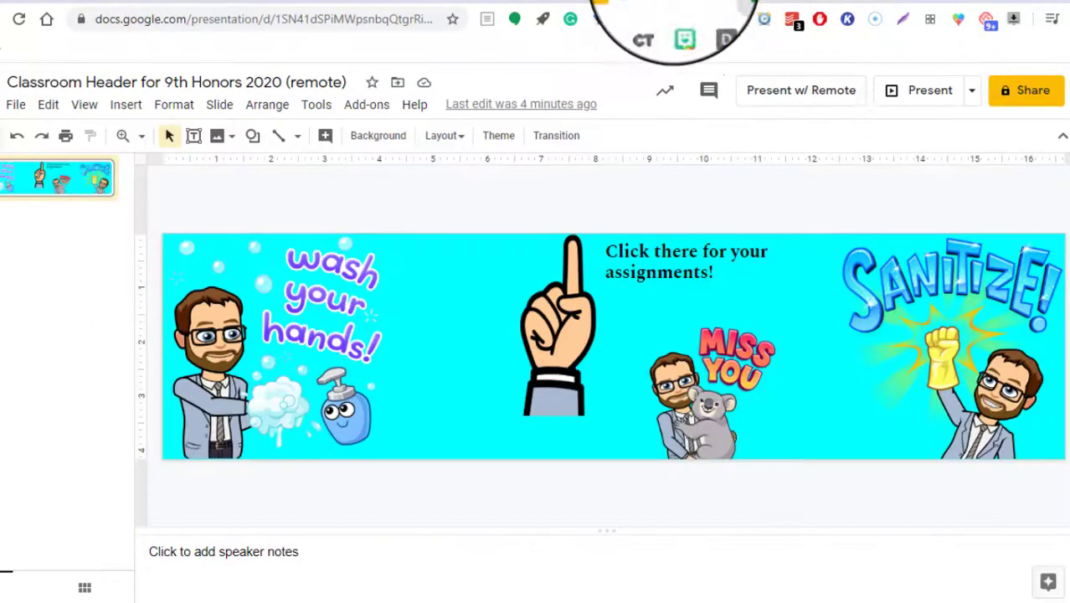
left_click(17, 105)
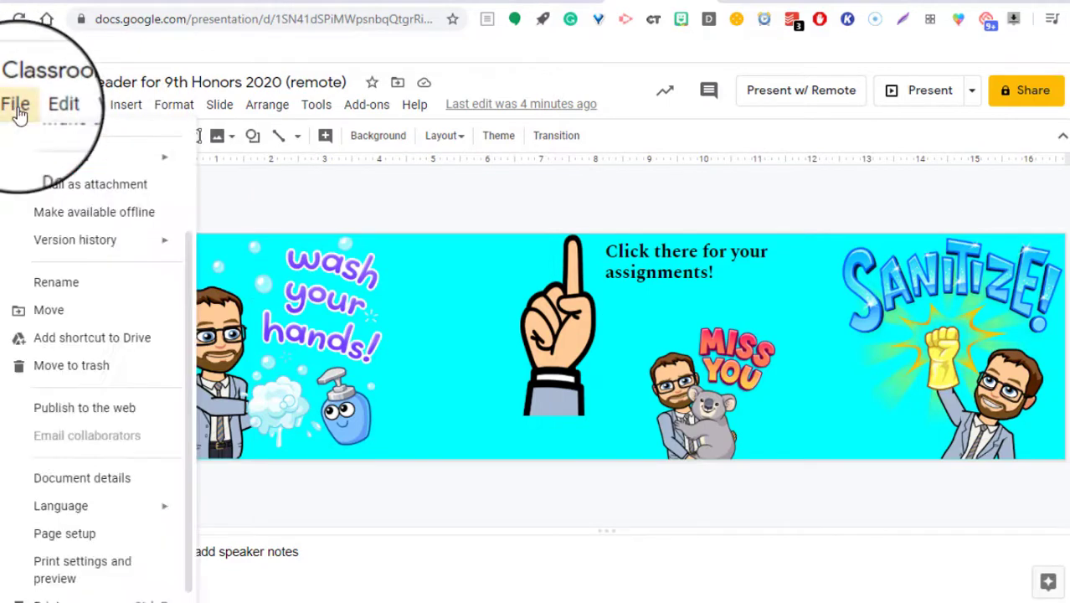
left_click(74, 535)
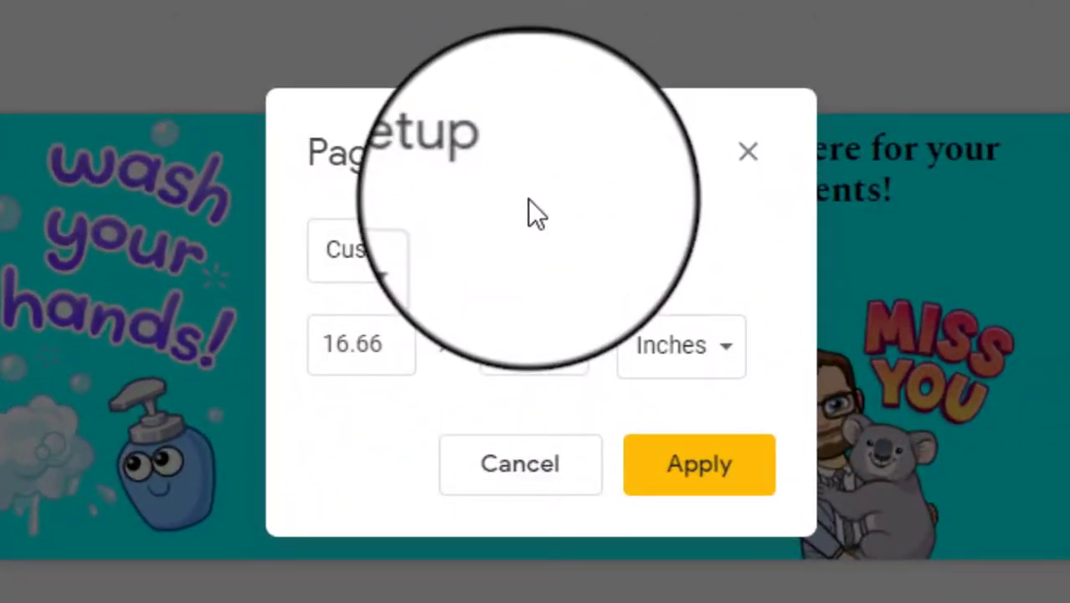
left_click(420, 258)
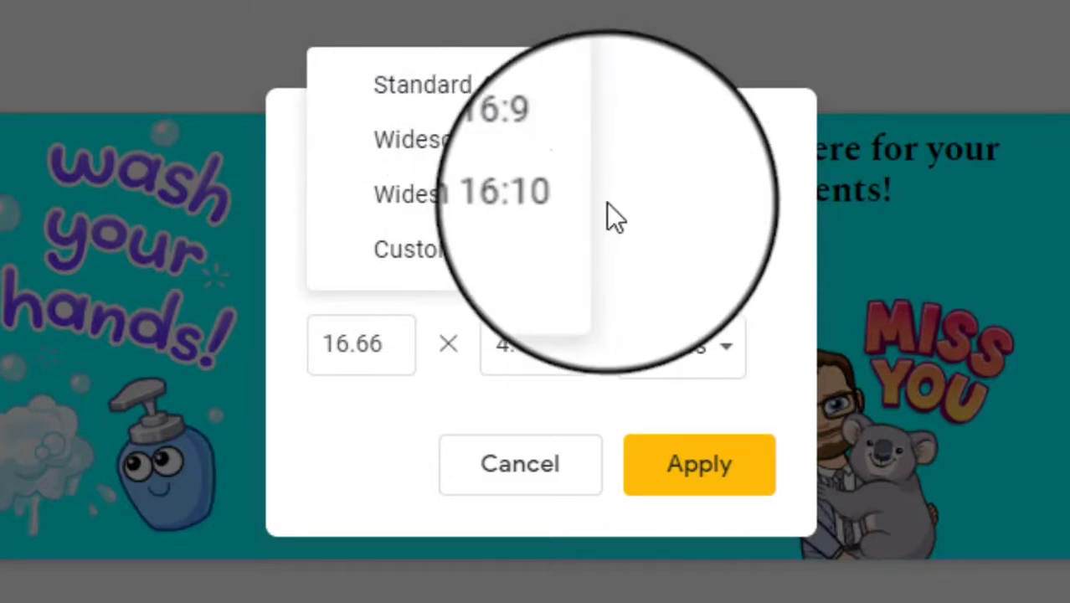
left_click(628, 221)
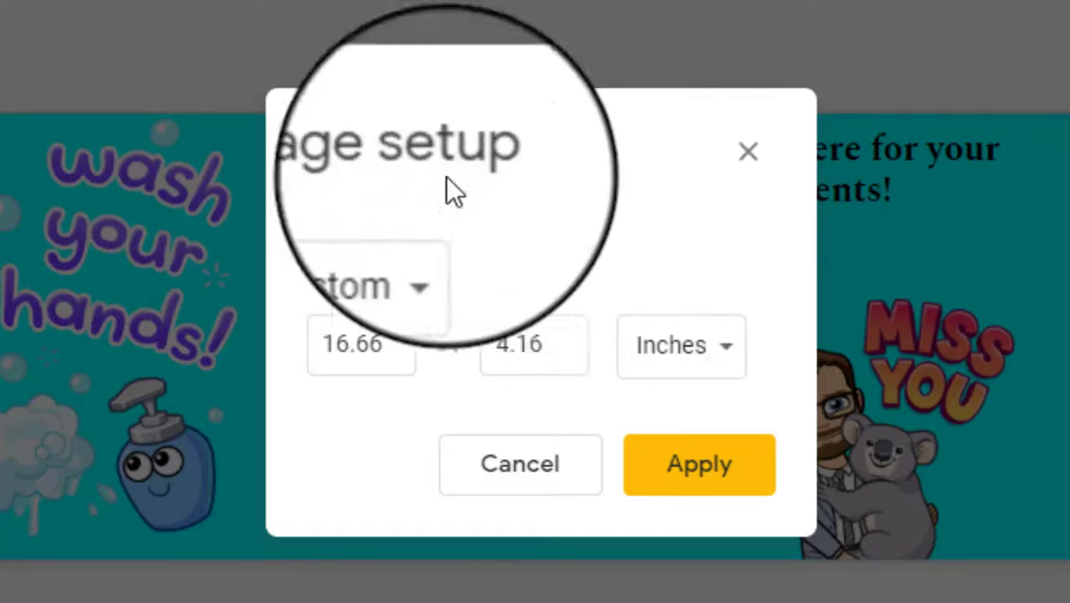
left_click(420, 256)
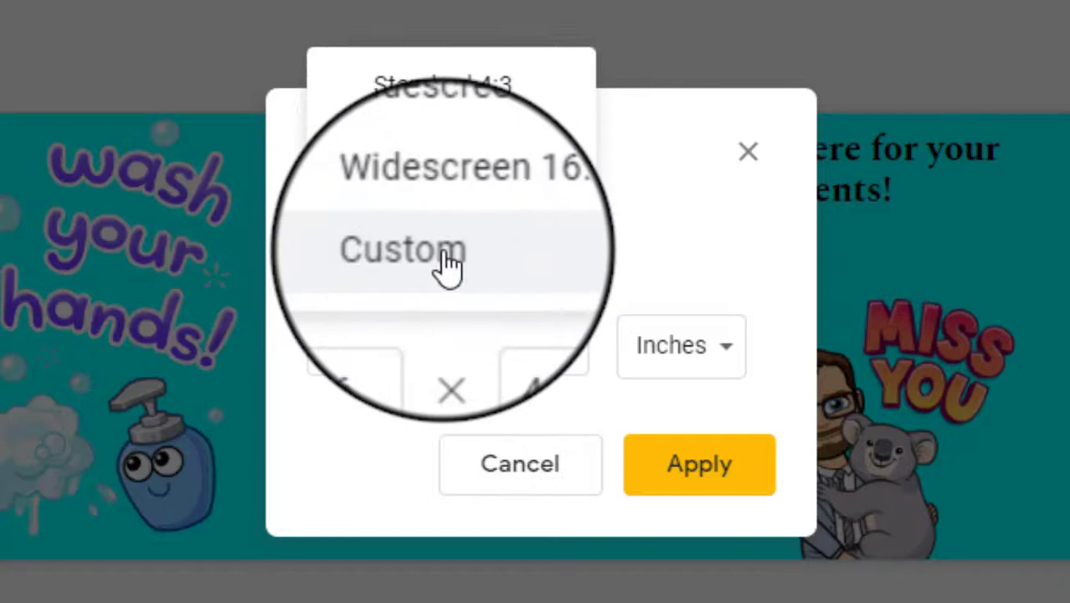
left_click(443, 264)
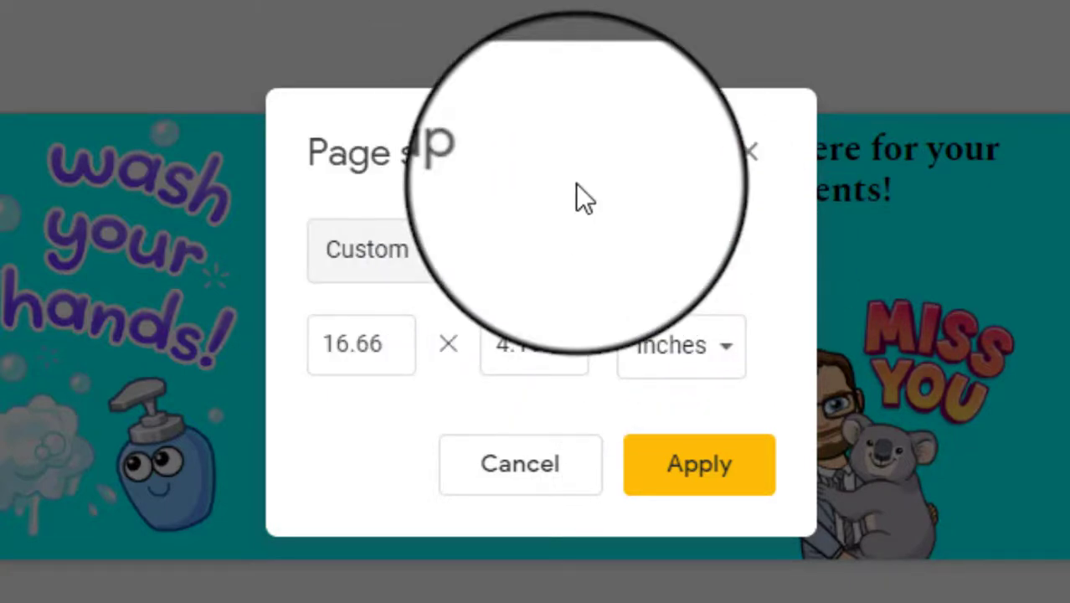
left_click(716, 369)
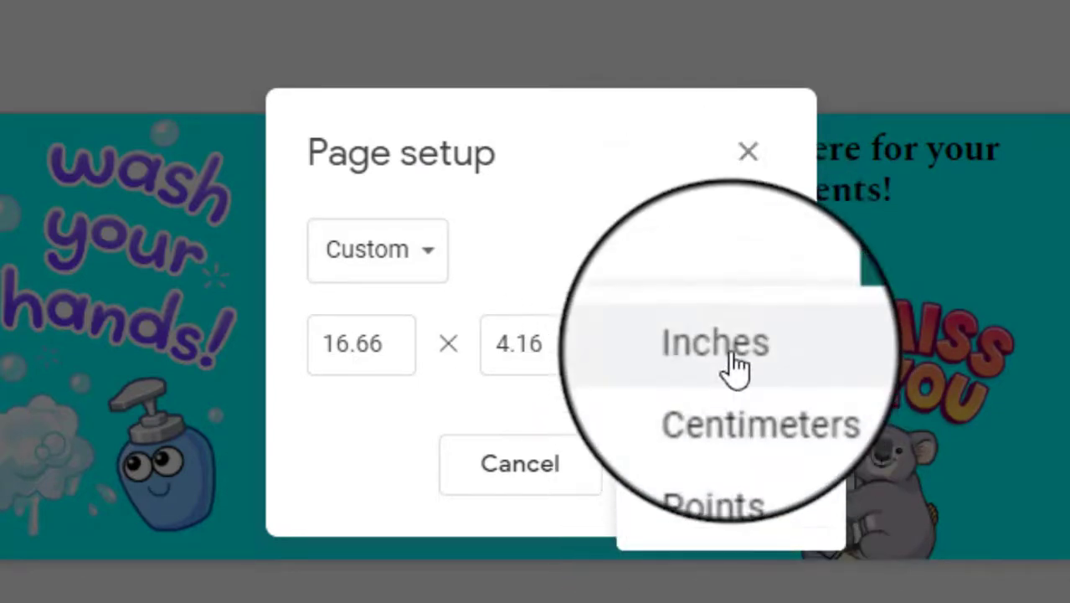
left_click(733, 350)
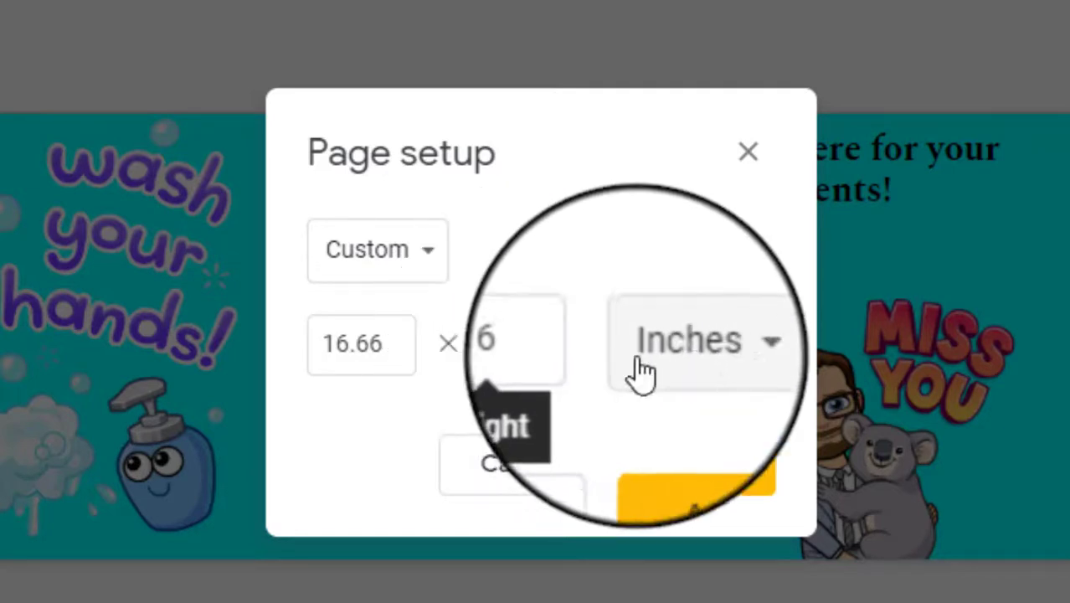
left_click(719, 159)
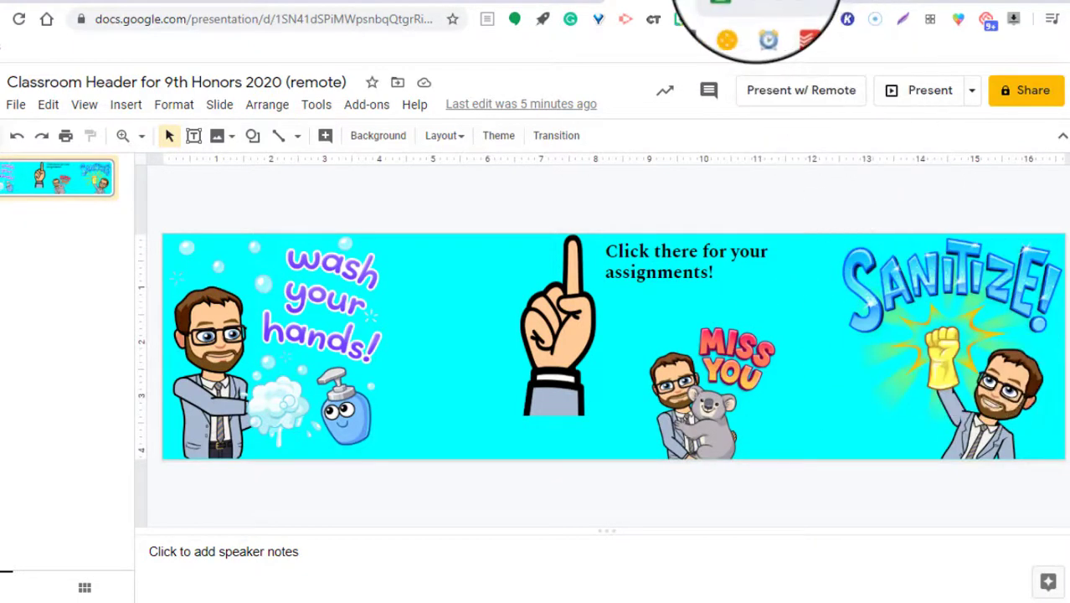
Compare the current Classroom banner with the header slide, then open the 09 H ENG I Classwork page.
left_click(758, 0)
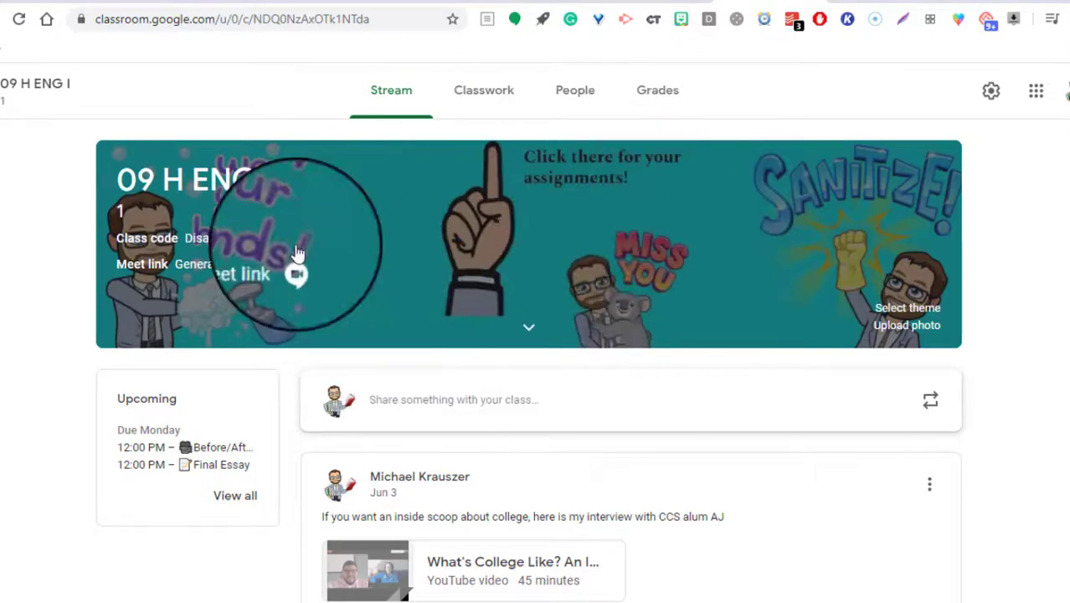
left_click(652, 2)
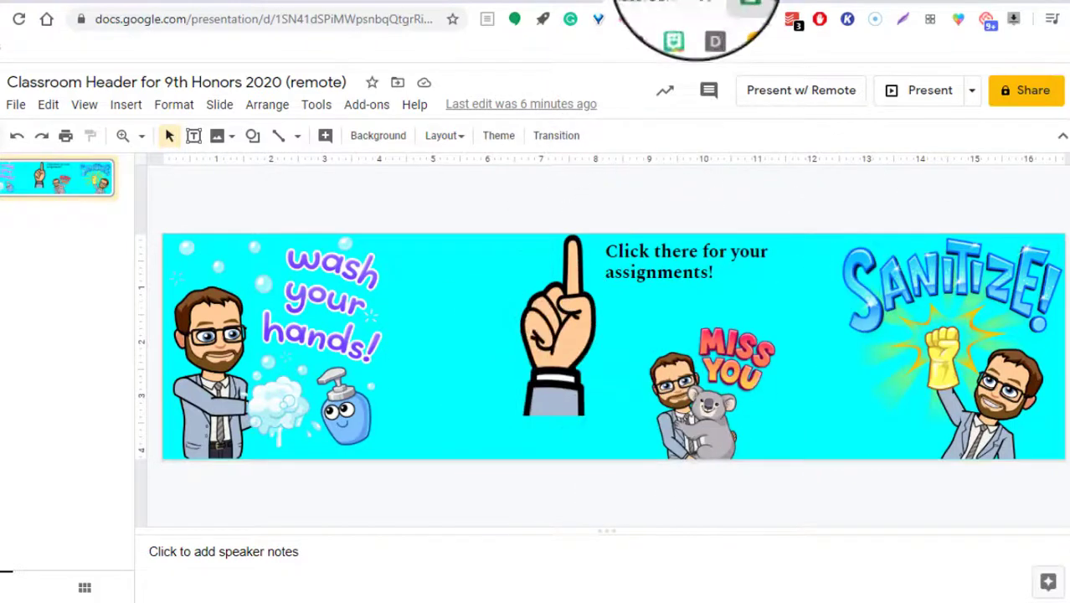
left_click(758, 5)
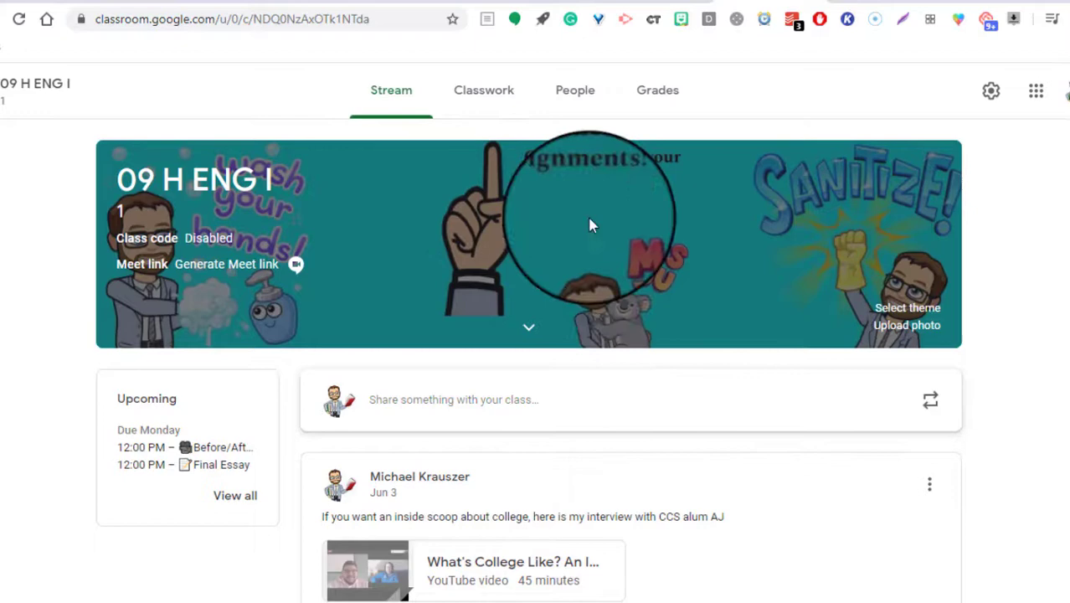
left_click(645, 4)
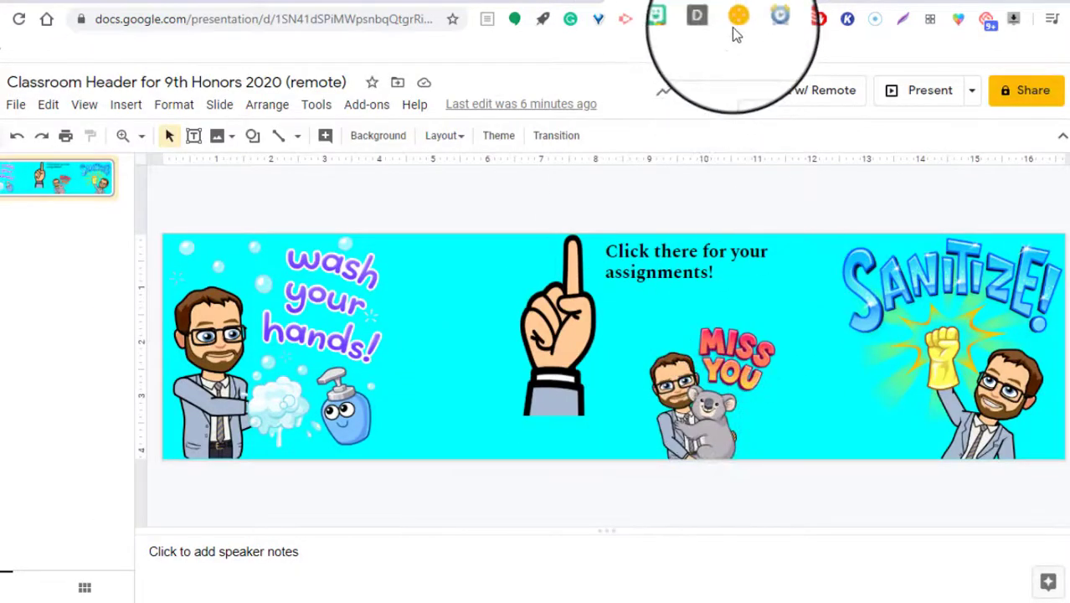
left_click(734, 4)
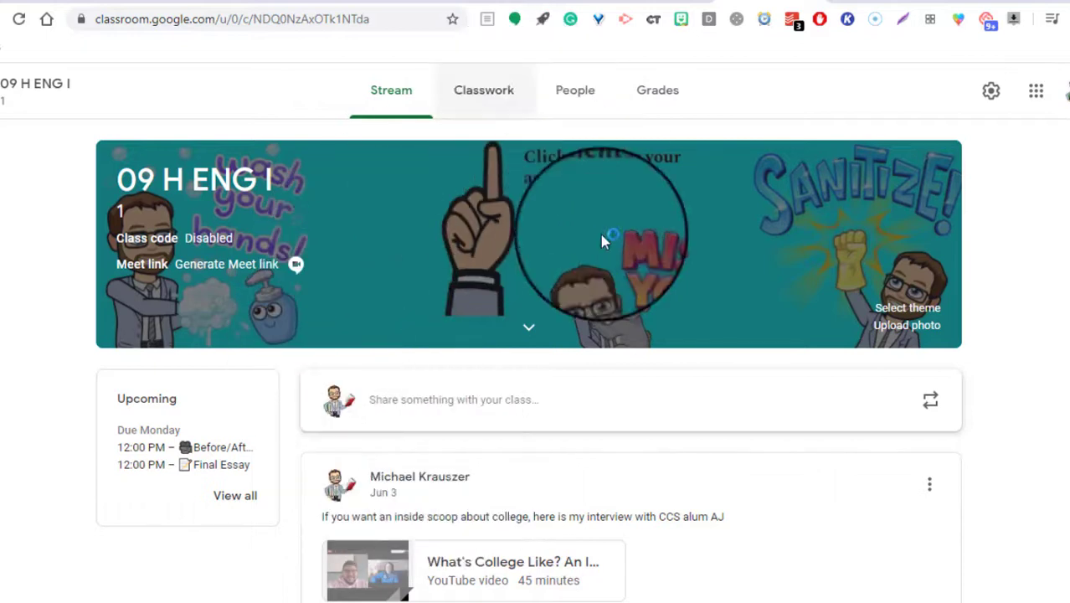
left_click(493, 93)
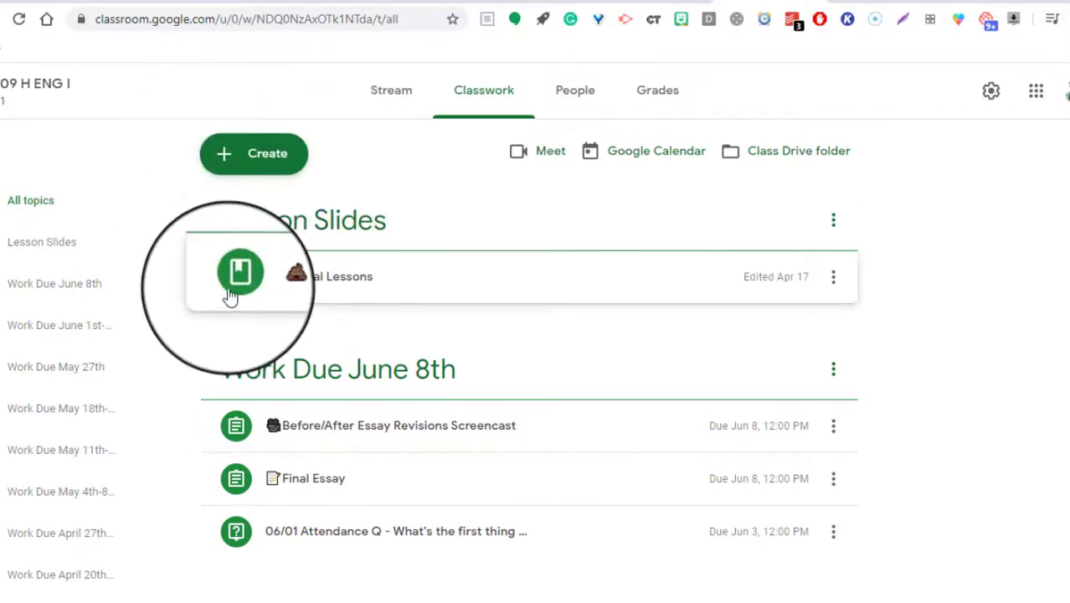
Look over Classwork and the Stream banner, ending on the Classroom Header presentation in Slides.
scroll(256, 230, "down", 2)
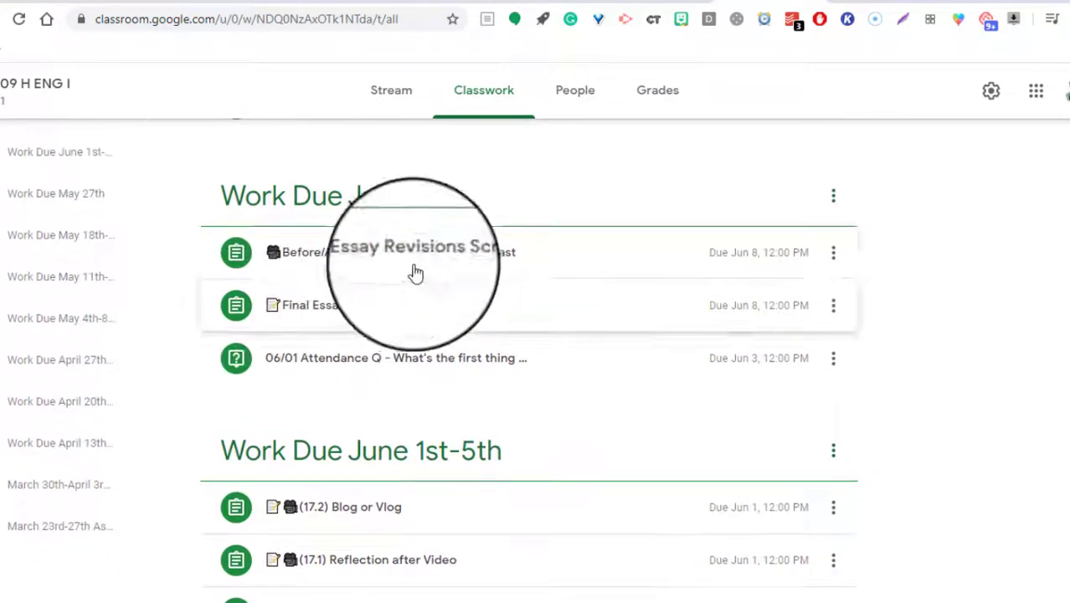
scroll(482, 391, "up", 2)
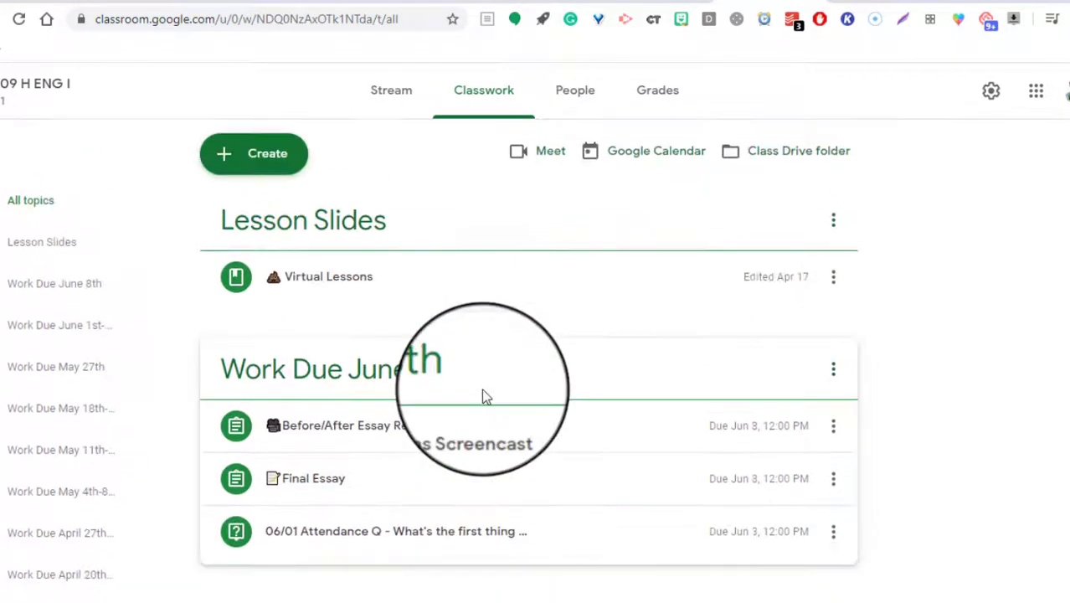
left_click(410, 94)
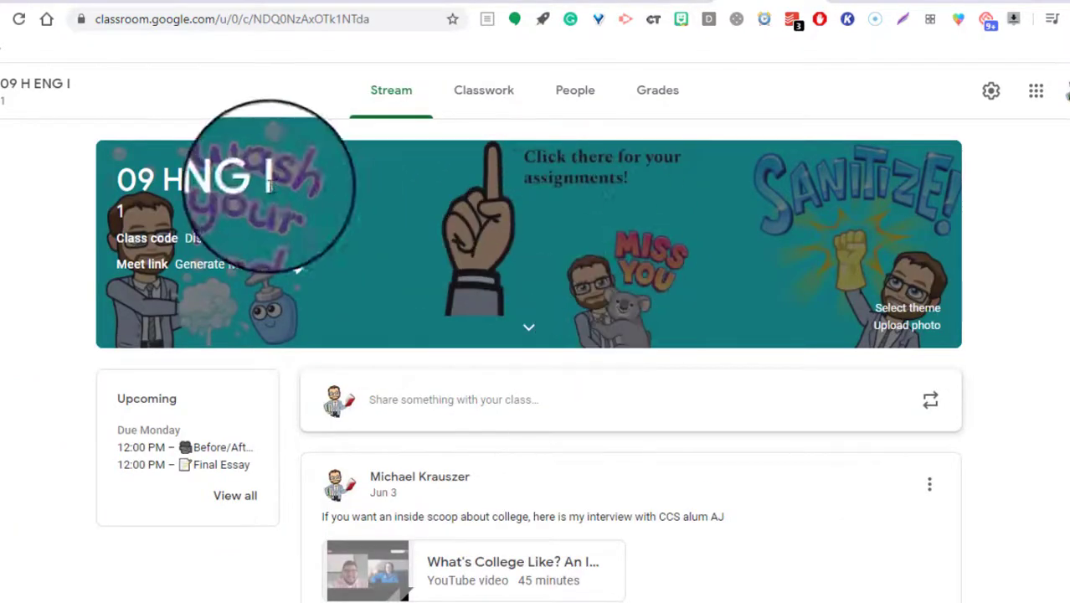
left_click(646, 4)
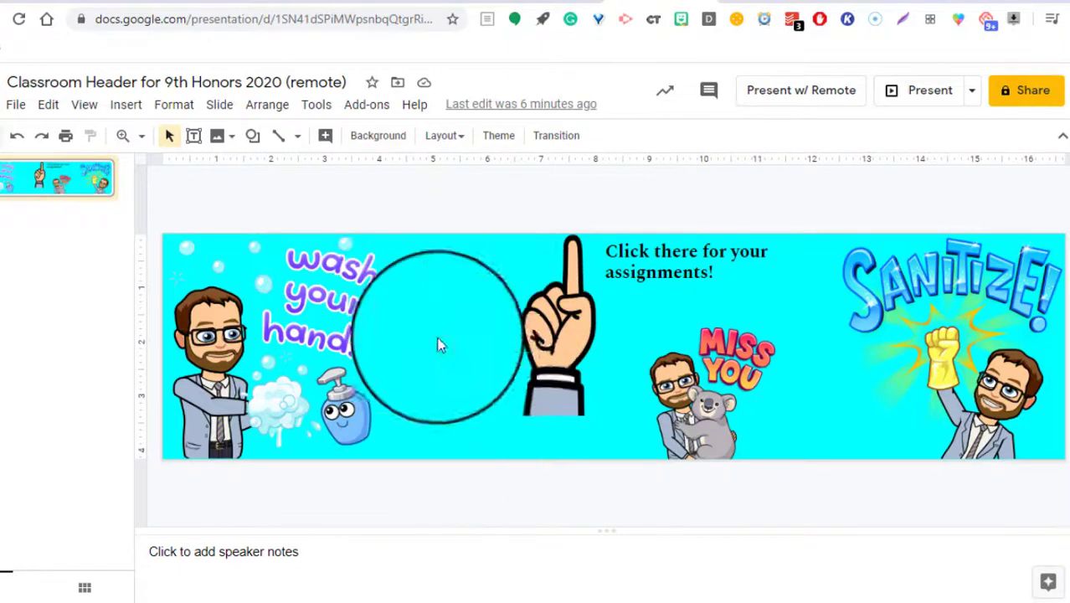
left_click(762, 4)
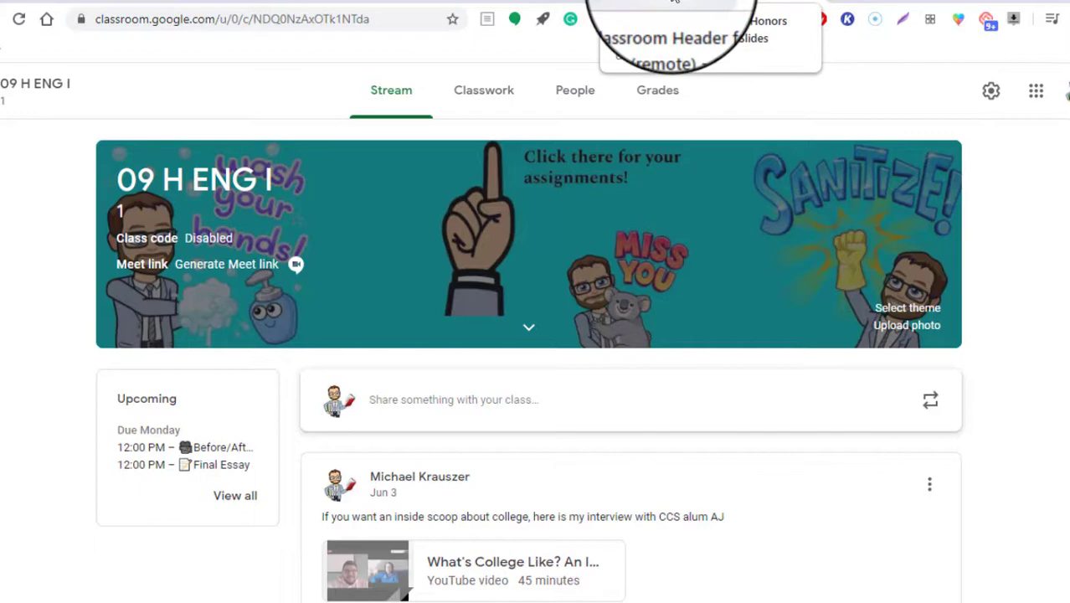
left_click(675, 4)
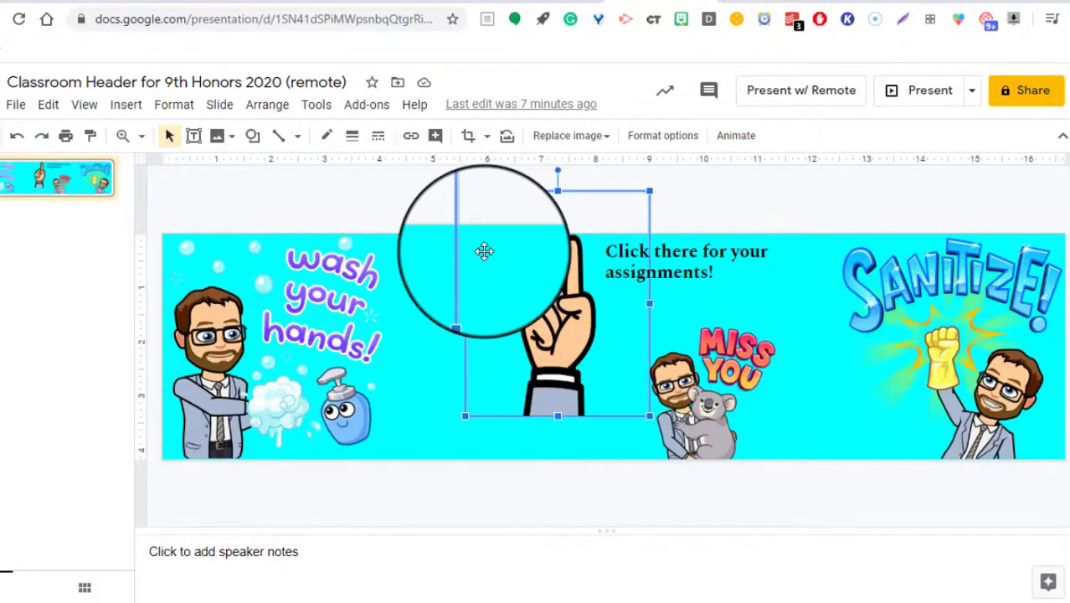
Replace the header slide's cyan background with a solid blue background color.
left_click(427, 271)
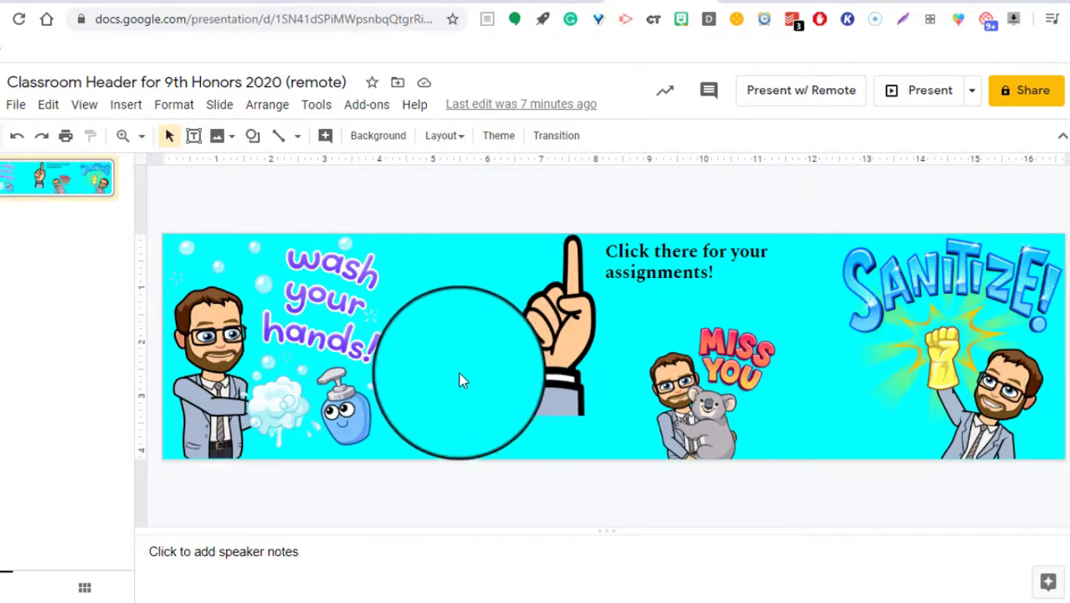
left_click(379, 145)
left_click(643, 283)
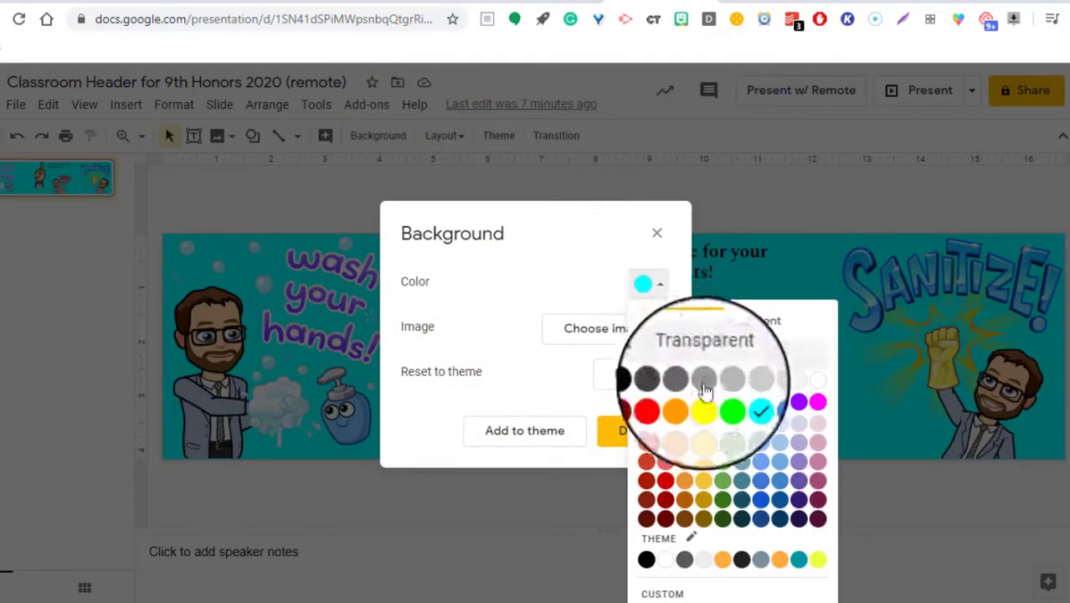
left_click(776, 405)
left_click(641, 428)
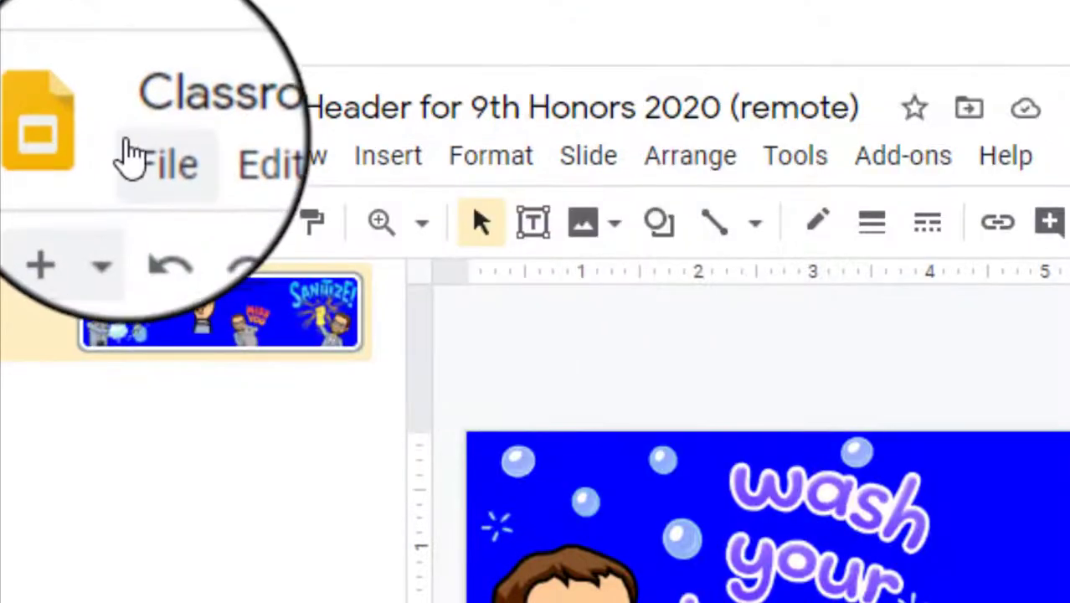
Download the current blue slide as a JPG image and go back to the Classroom stream.
left_click(16, 104)
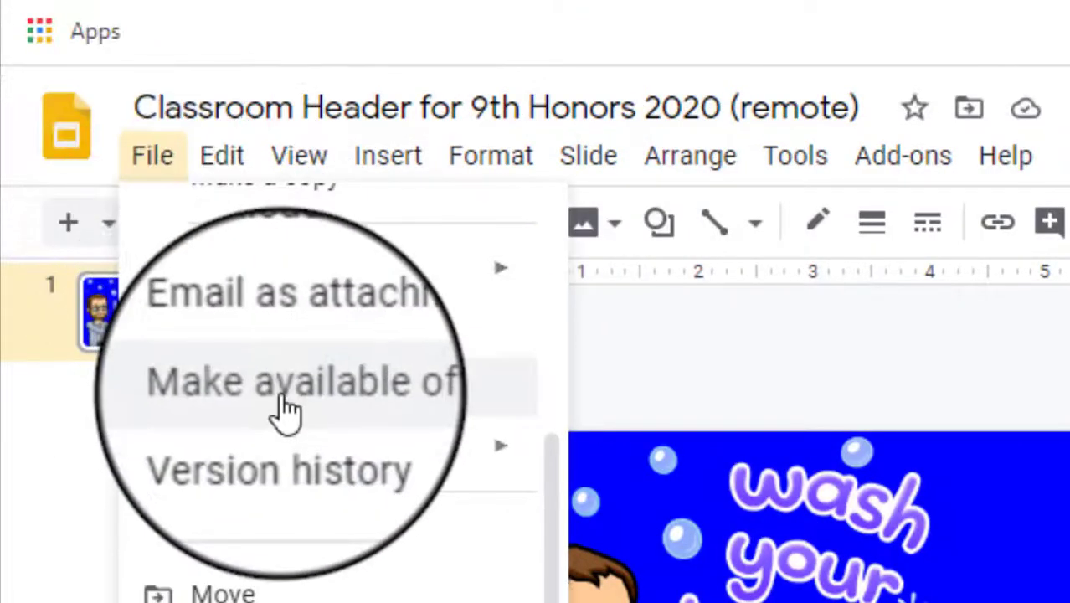
mouse_move(411, 268)
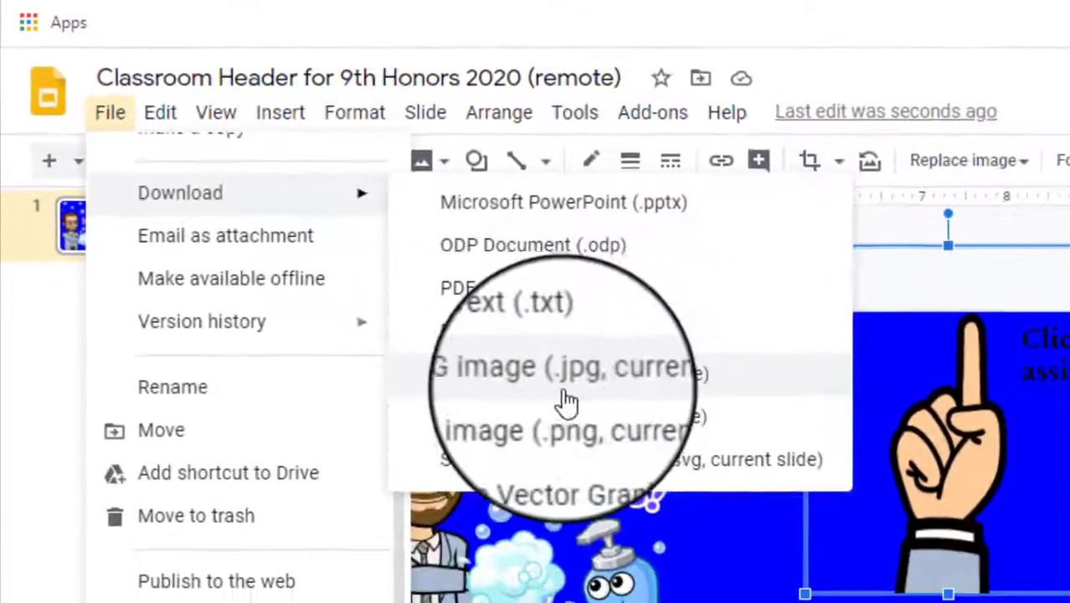
left_click(502, 388)
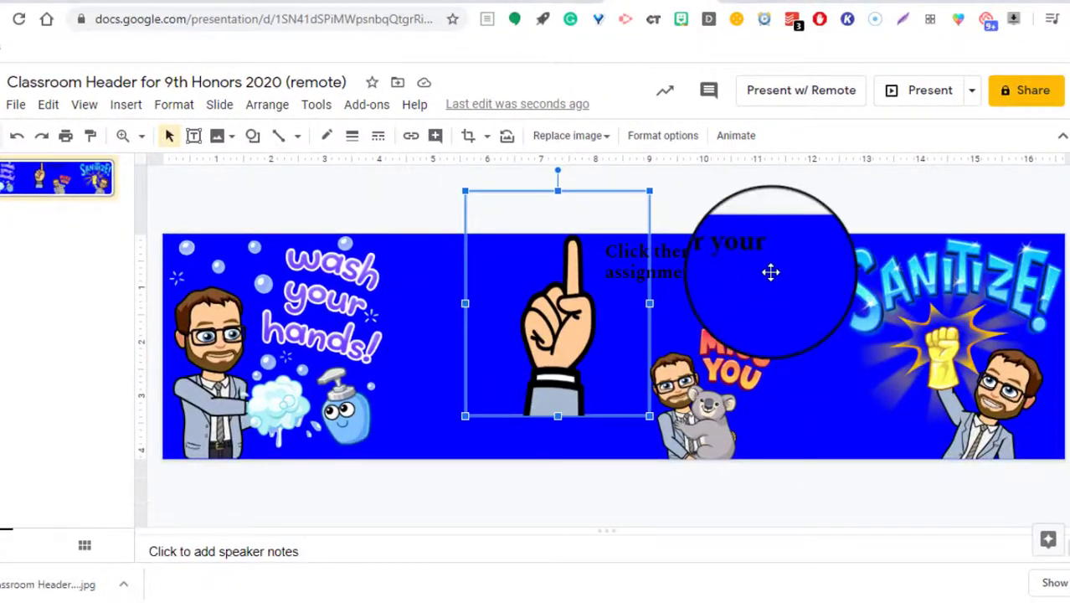
left_click(720, 18)
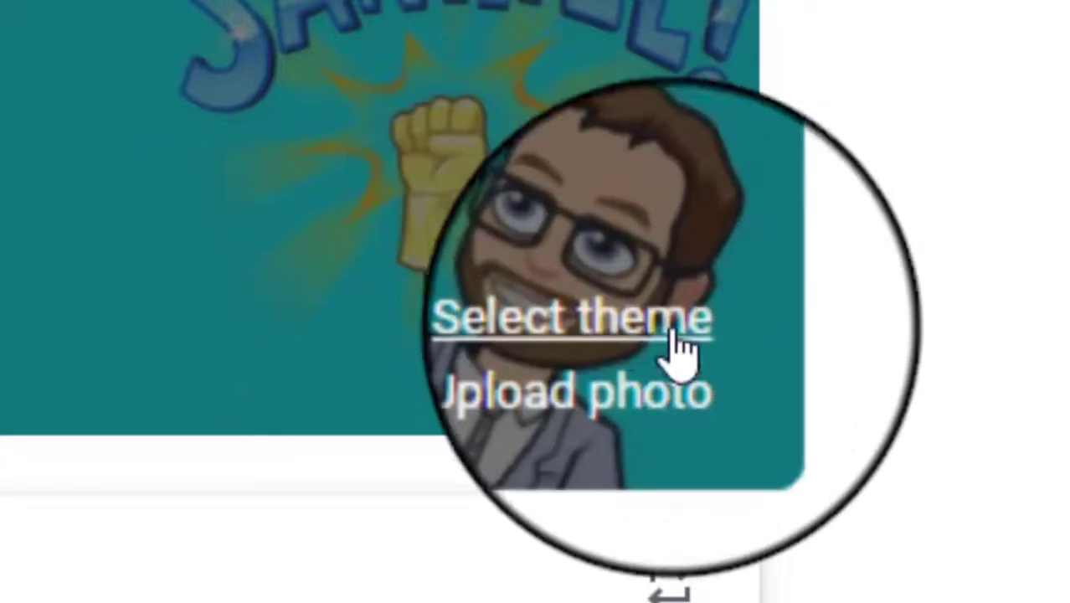
Upload the blue banner JPG as a header photo and stretch the crop over the whole image.
left_click(648, 371)
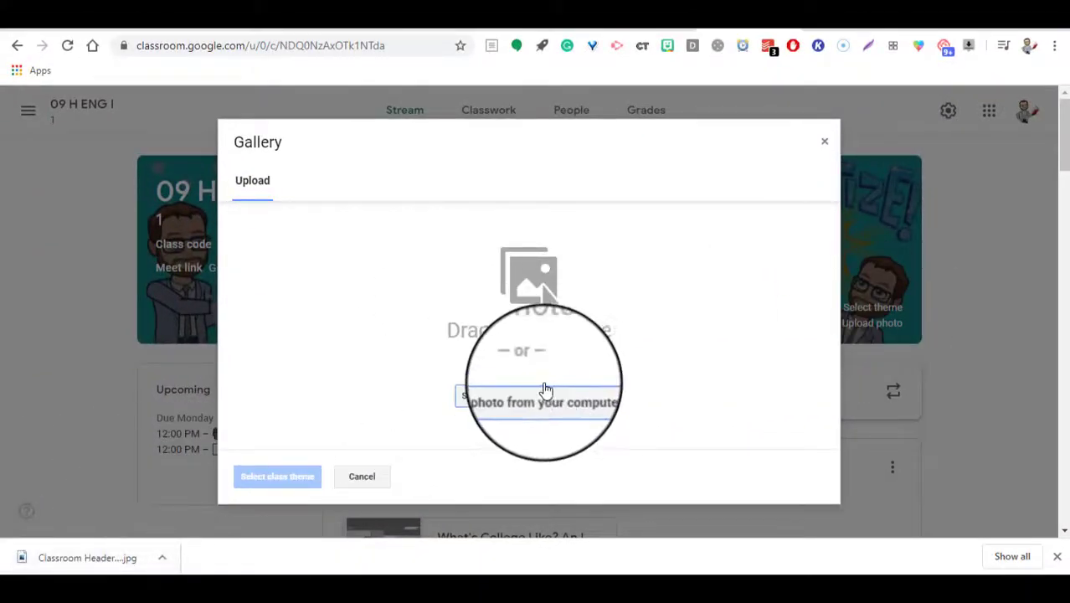
left_click_drag(101, 557, 518, 317)
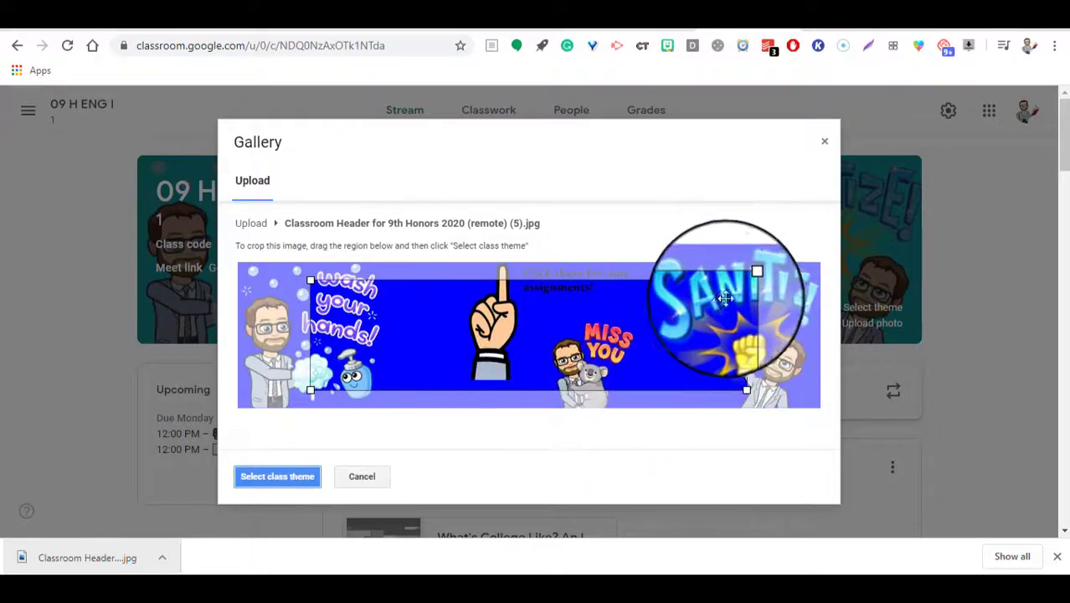
left_click_drag(746, 280, 603, 317)
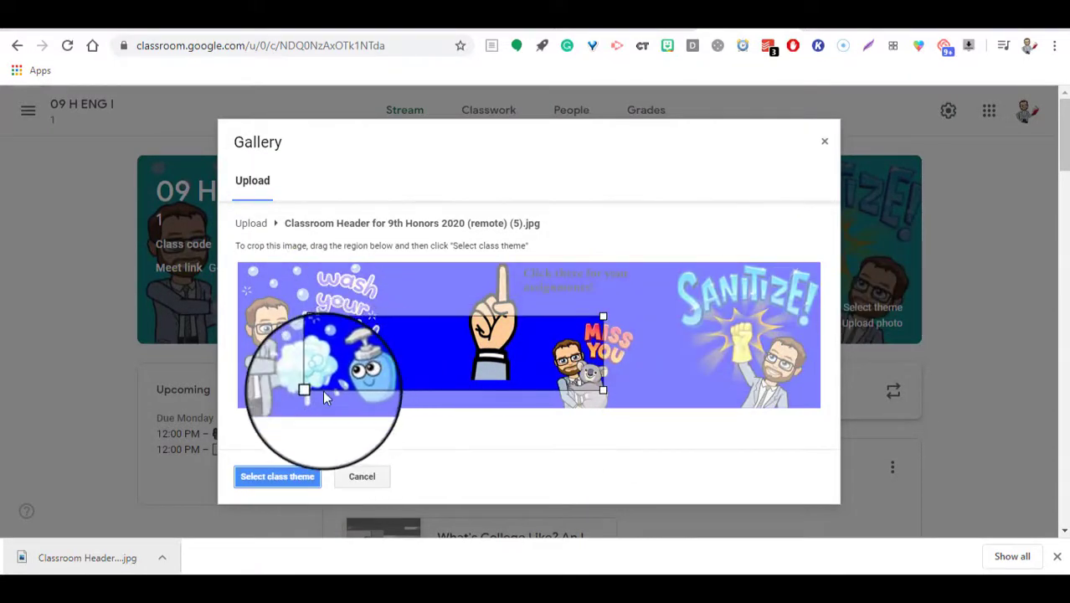
left_click_drag(310, 387, 234, 412)
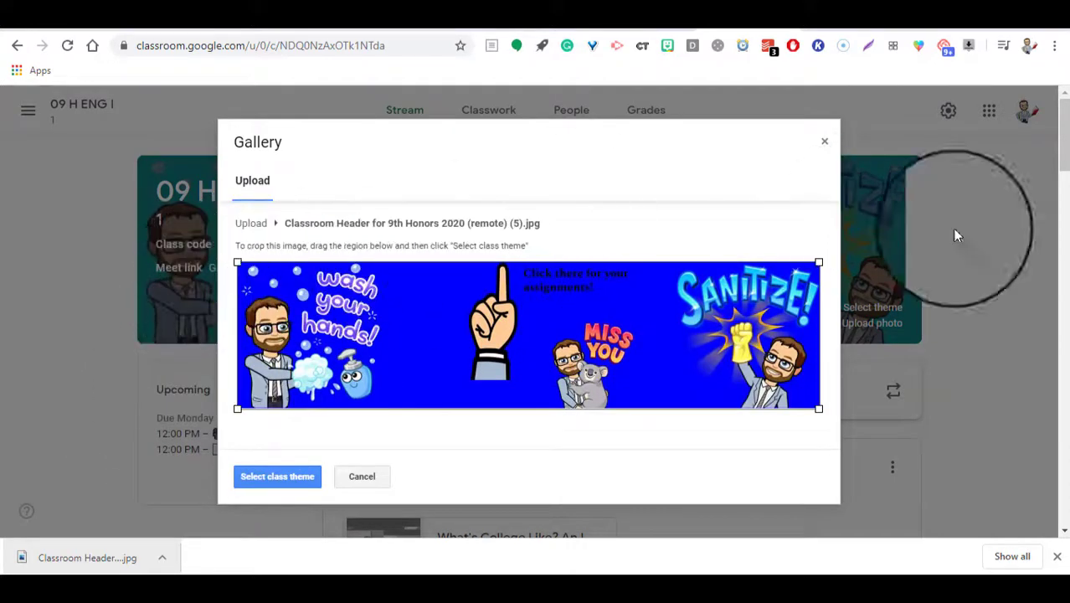
Apply the cropped blue banner as the class theme, then scroll through the Classwork page.
left_click(276, 478)
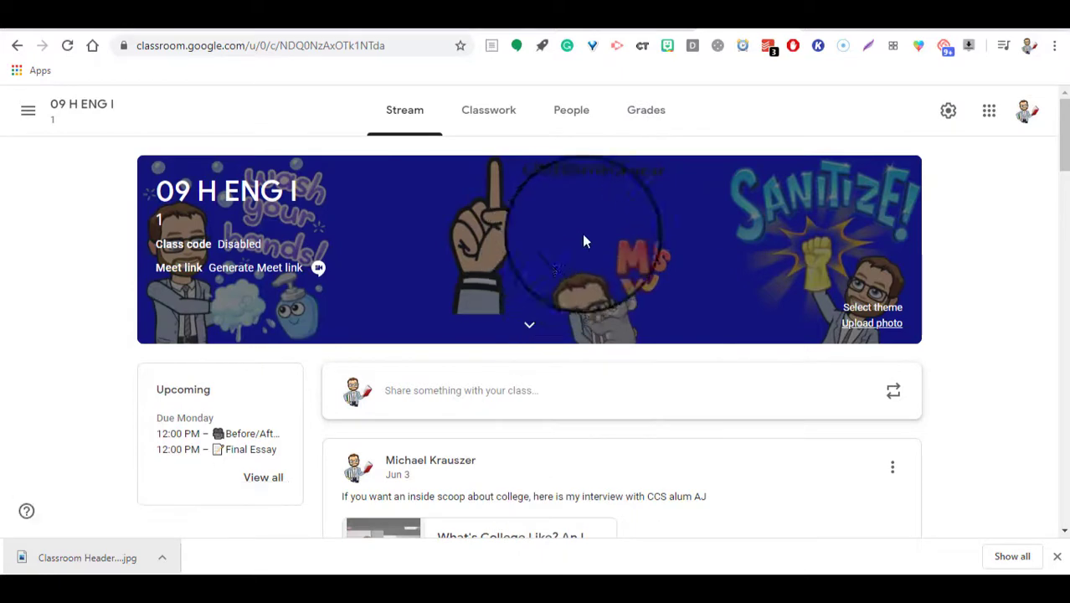
left_click(489, 111)
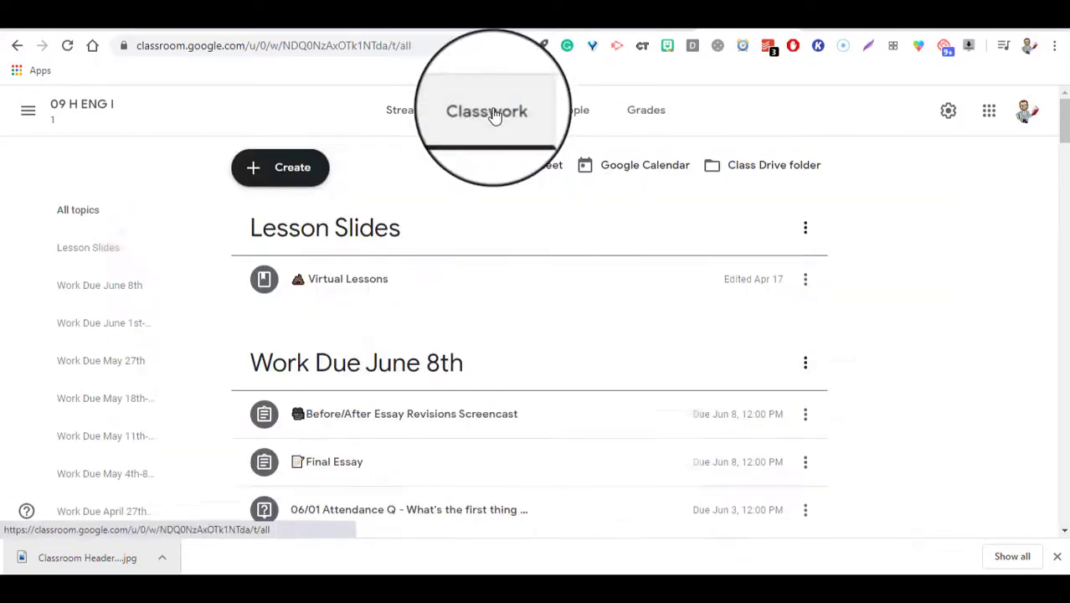
scroll(468, 311, "down", 1)
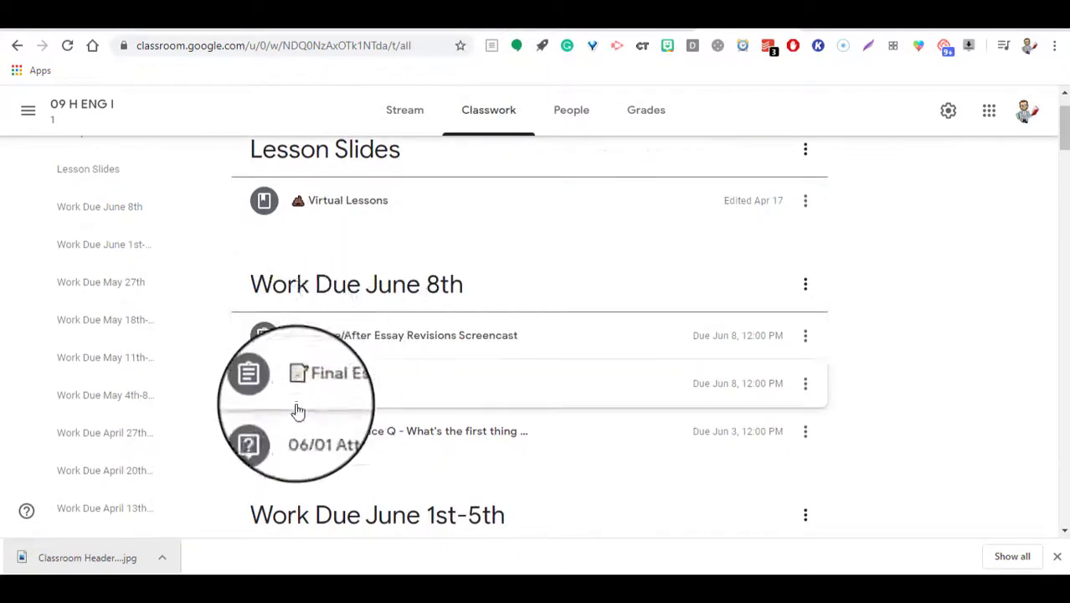
scroll(267, 335, "up", 1)
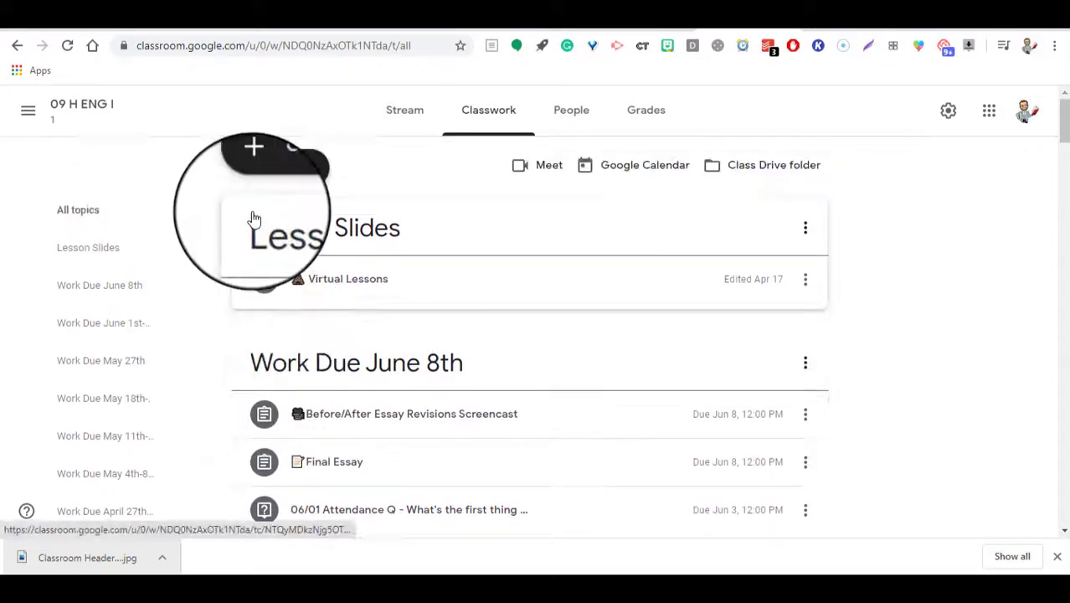
scroll(267, 349, "down", 4)
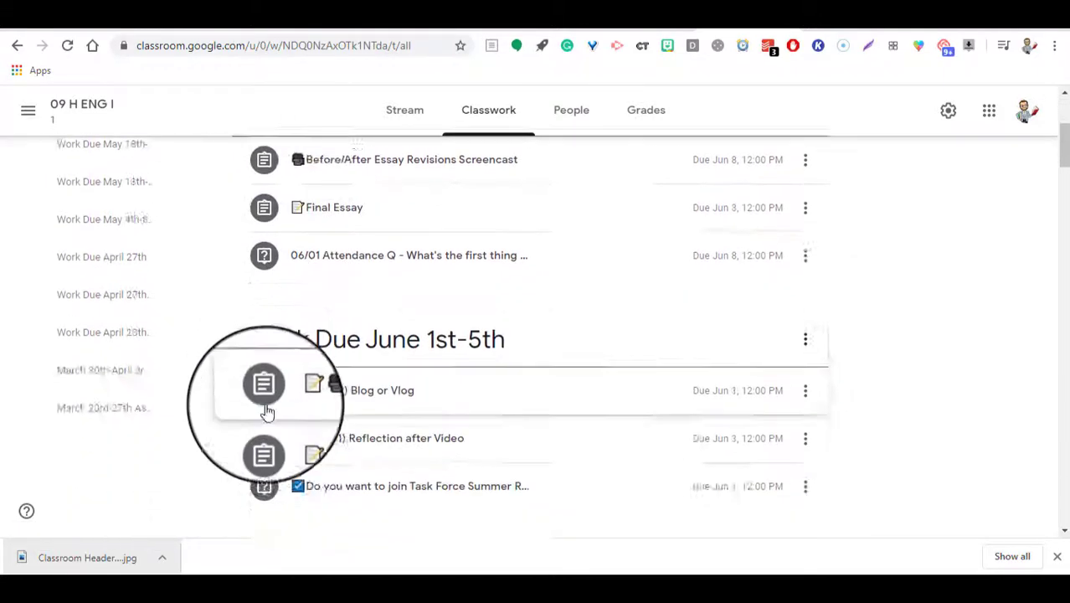
scroll(282, 366, "up", 4)
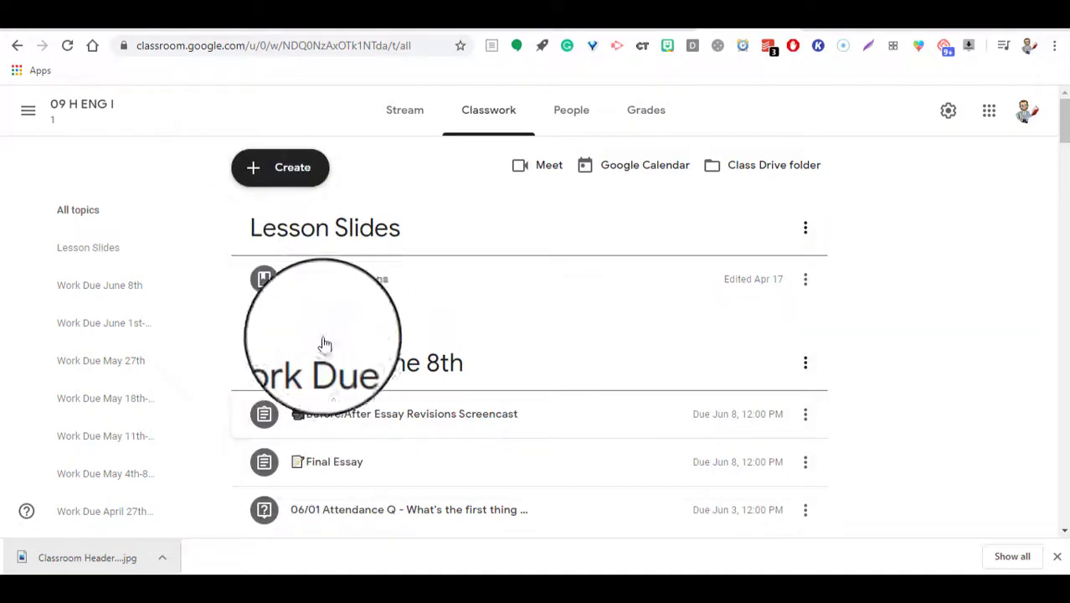
Back in Slides, change the banner slide's background color to bright yellow.
left_click(398, 115)
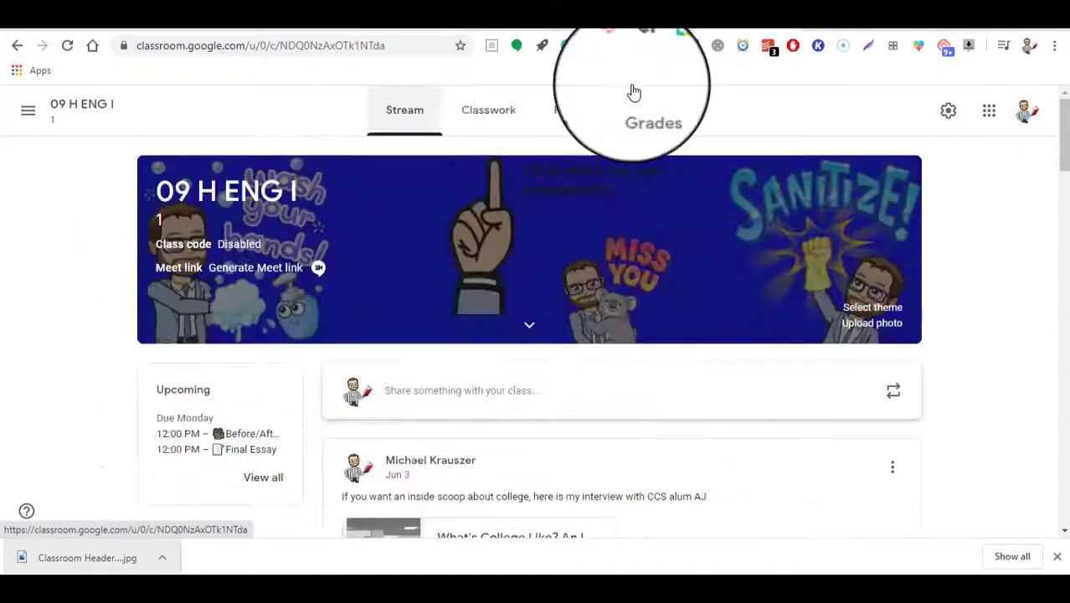
left_click(657, 10)
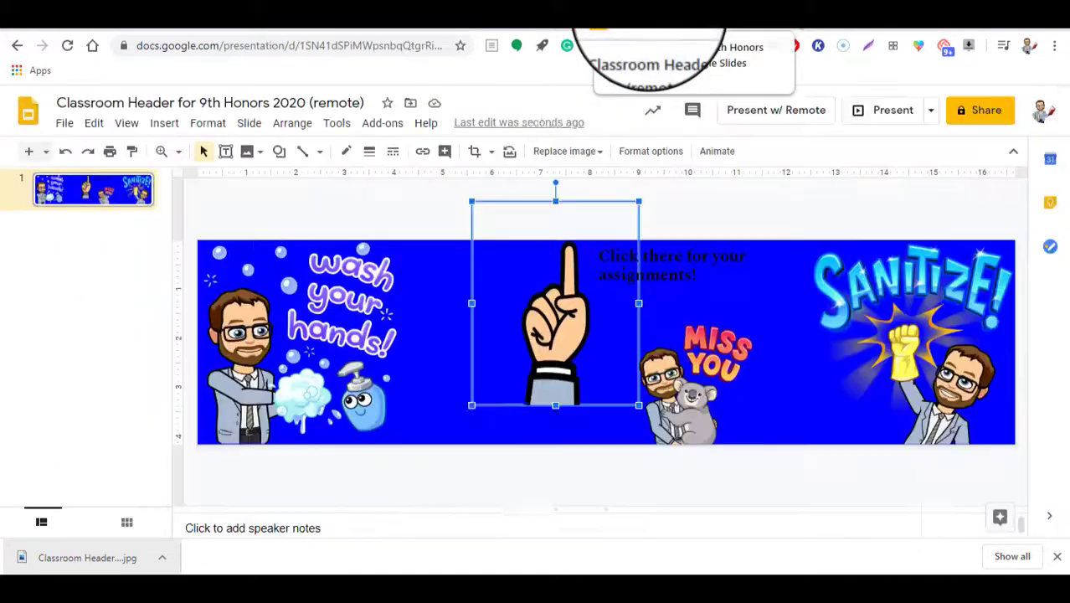
left_click(469, 452)
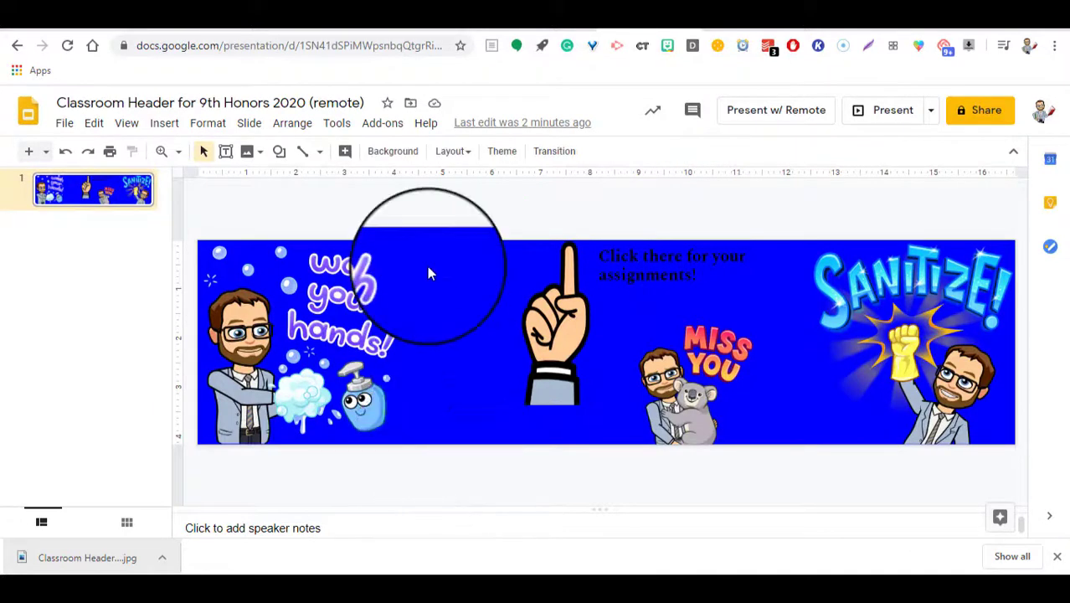
left_click(394, 151)
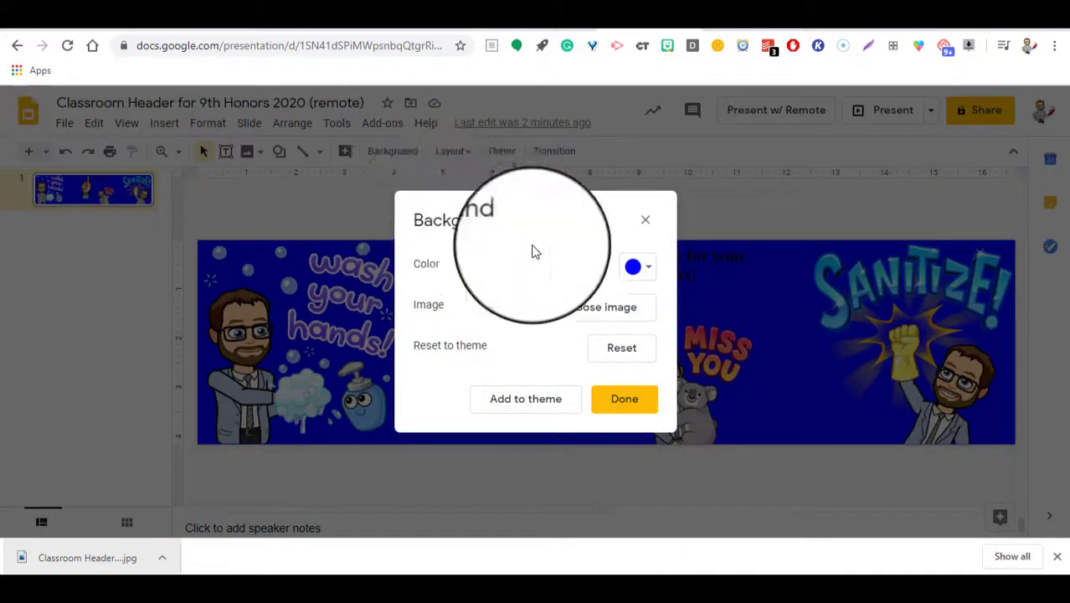
left_click(641, 267)
left_click(669, 376)
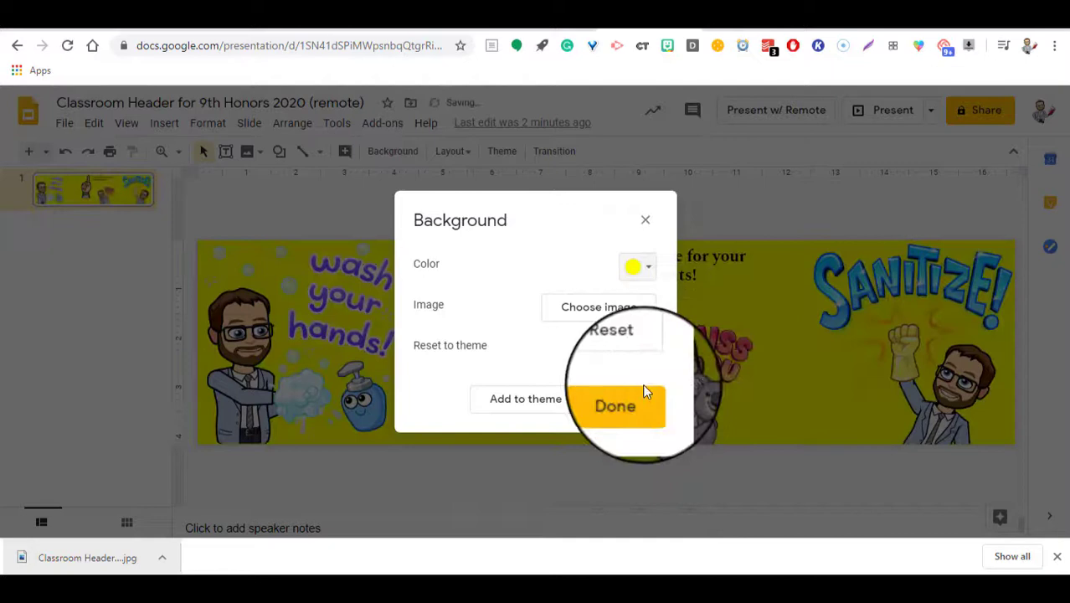
left_click(640, 394)
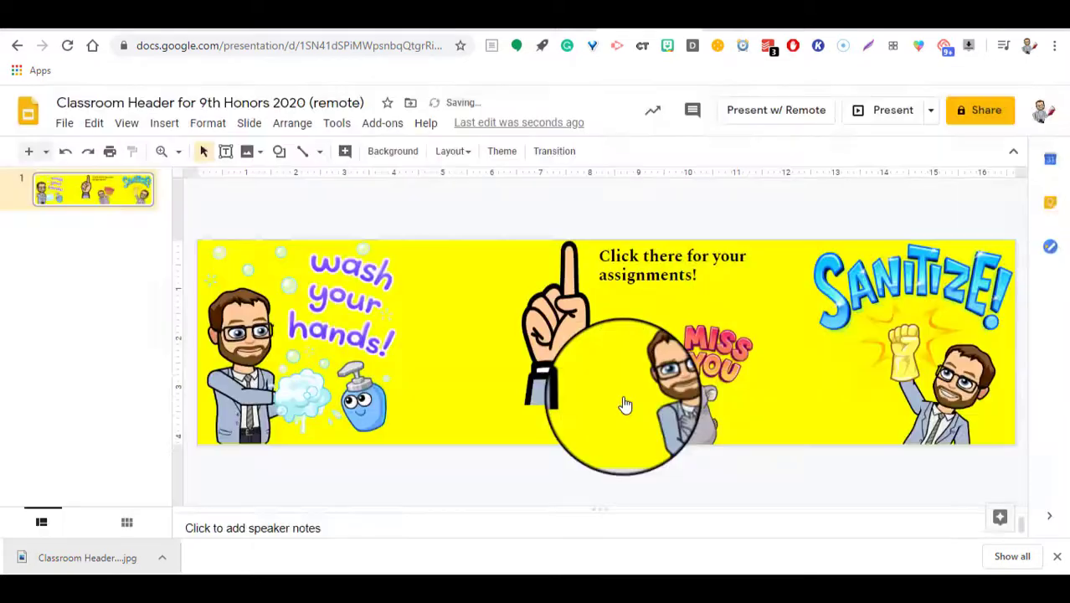
Download the yellow banner slide as a JPEG image.
left_click(64, 123)
mouse_move(126, 170)
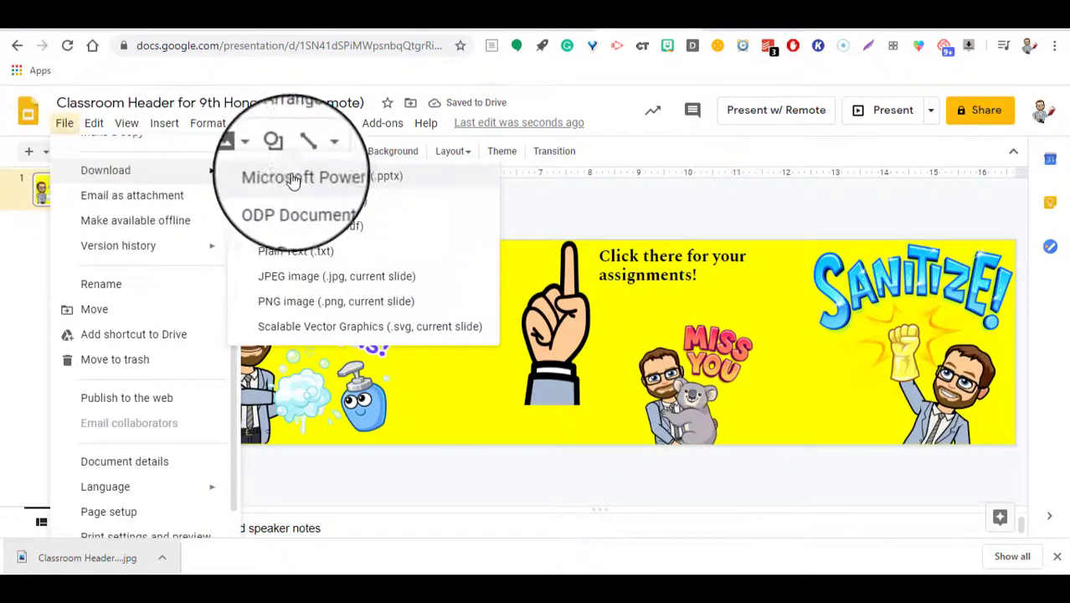
left_click(282, 279)
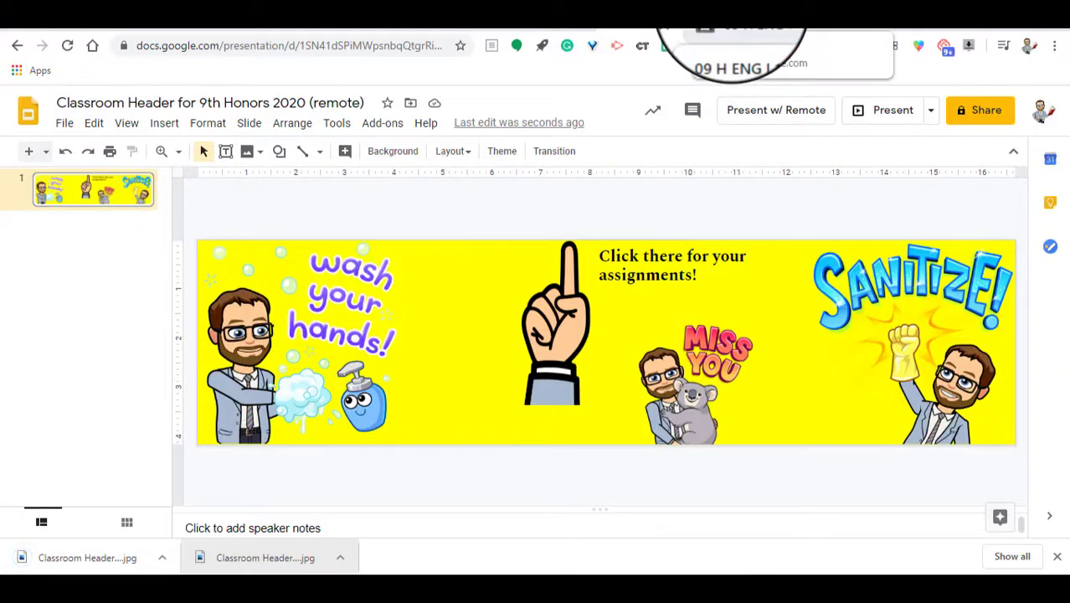
Upload the yellow banner JPG and select it as the 09 H ENG I class theme.
left_click(732, 25)
left_click(873, 325)
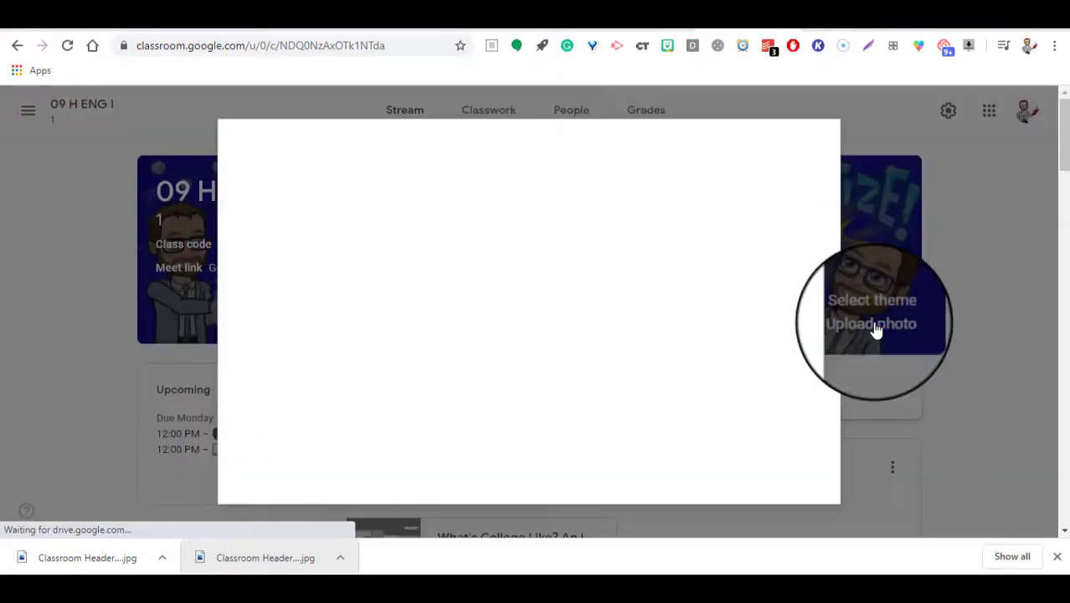
left_click_drag(67, 559, 512, 323)
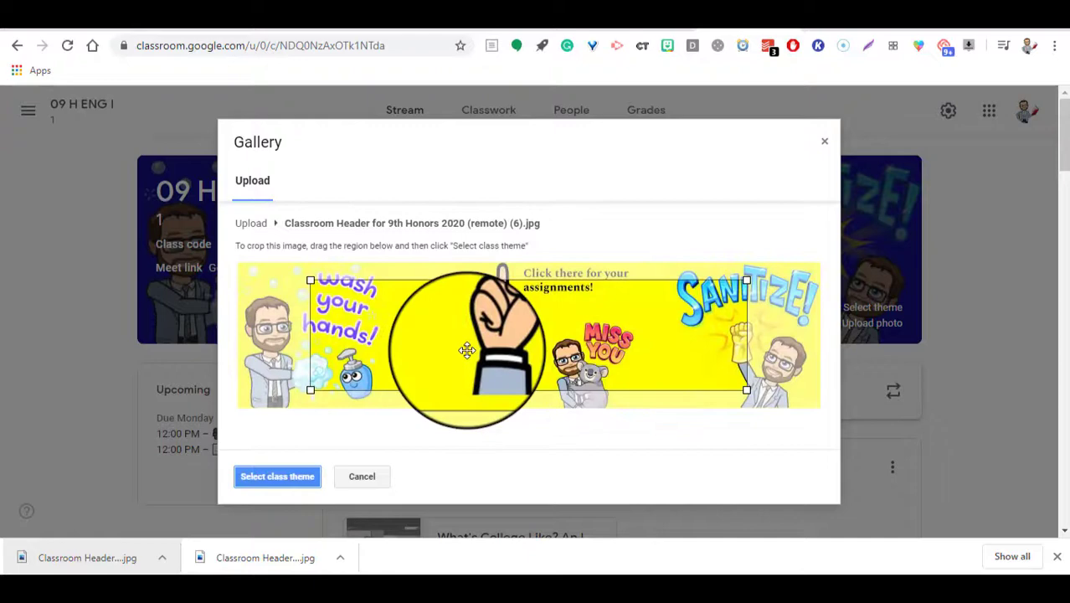
left_click(277, 476)
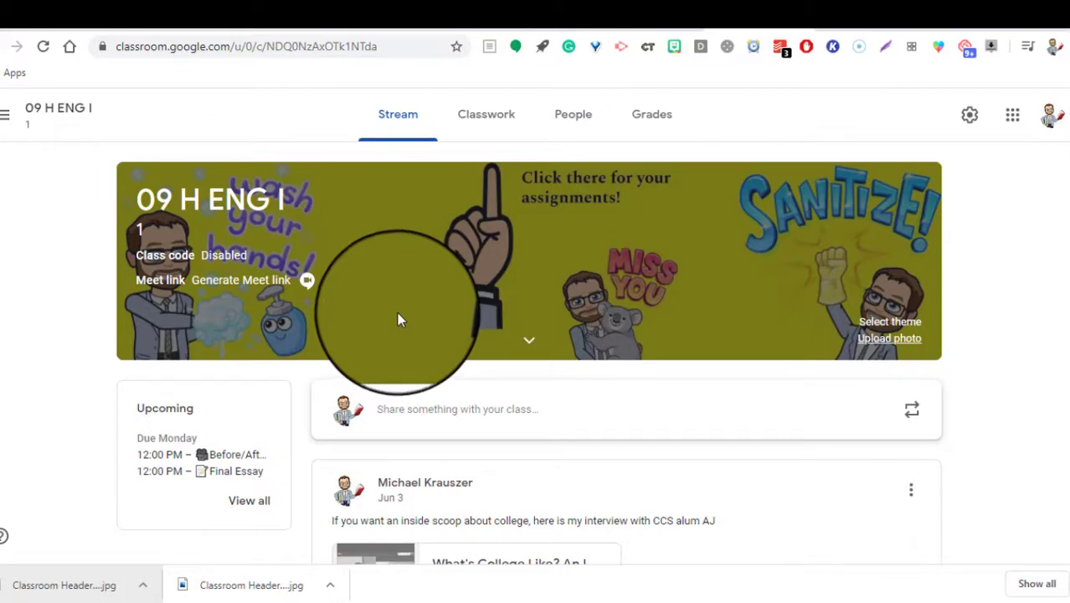
left_click(670, 33)
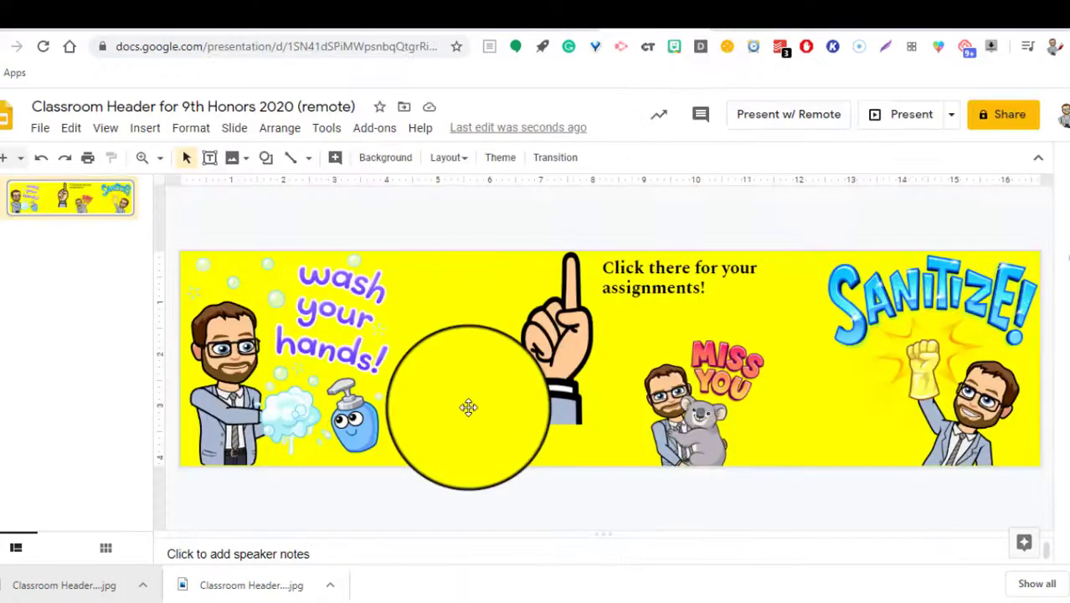
left_click(737, 16)
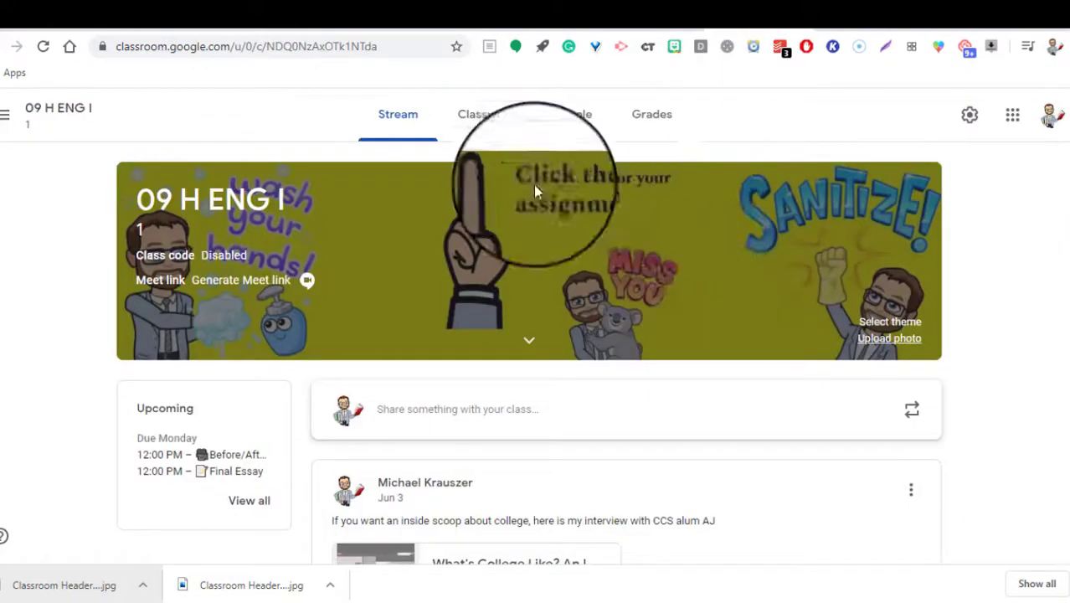
Open the Classwork page of the 09 H ENG I class.
left_click(490, 123)
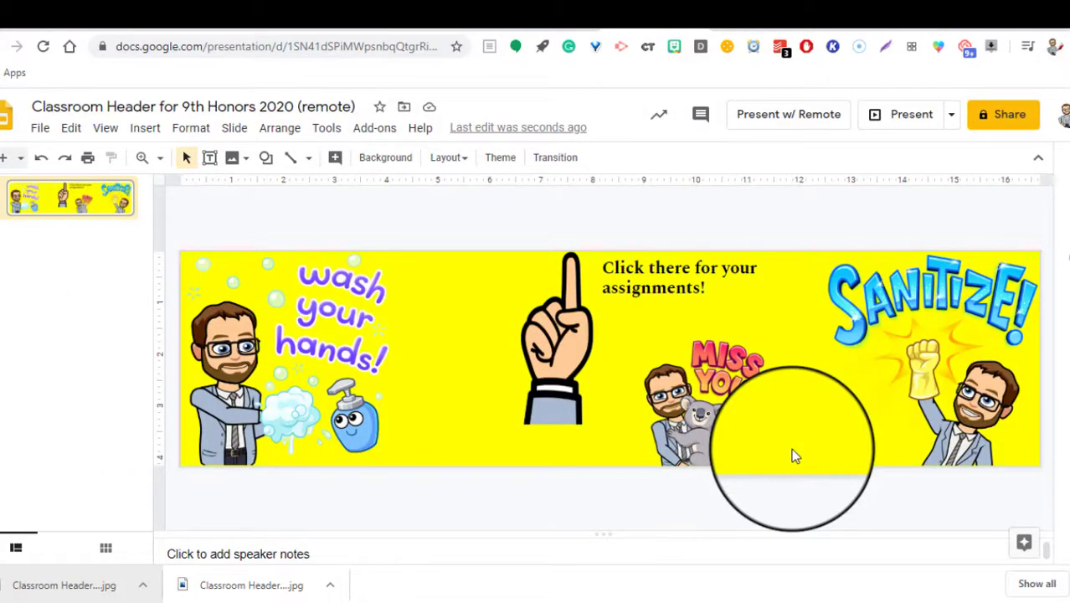
left_click(217, 348)
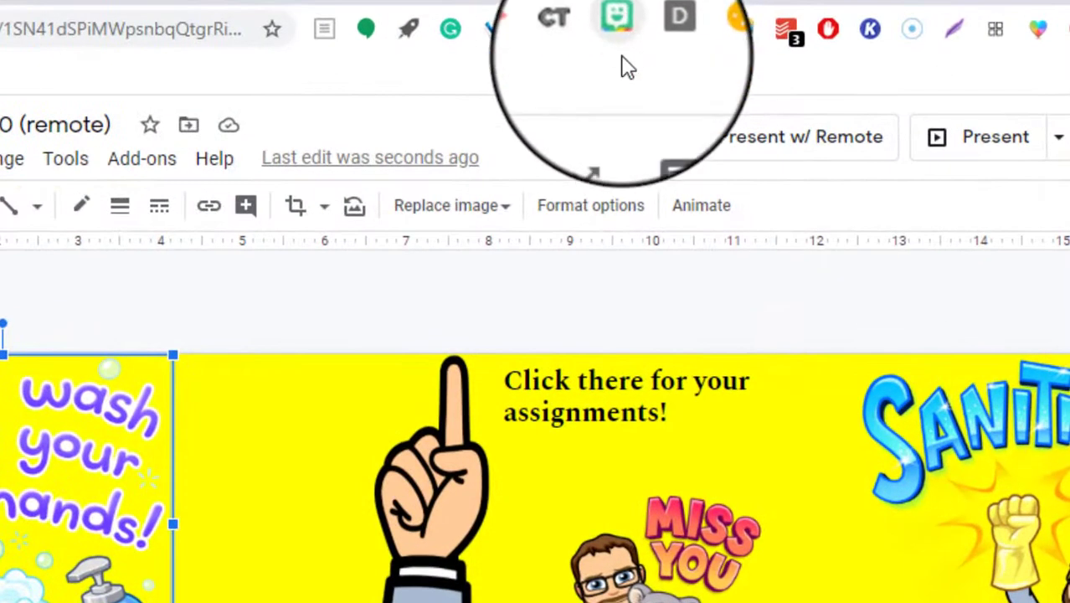
left_click(619, 34)
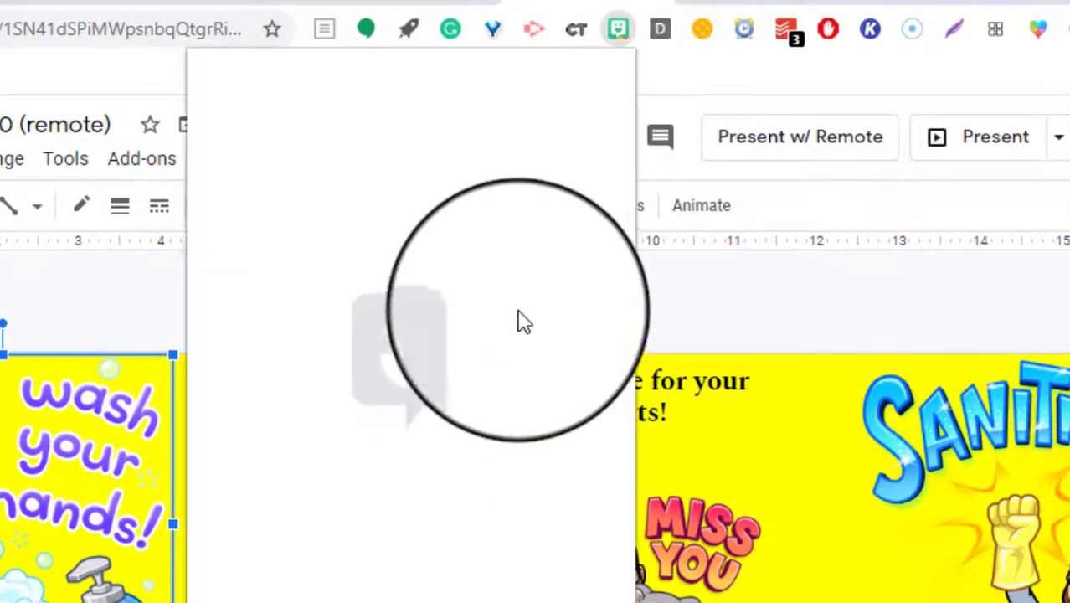
left_click(832, 313)
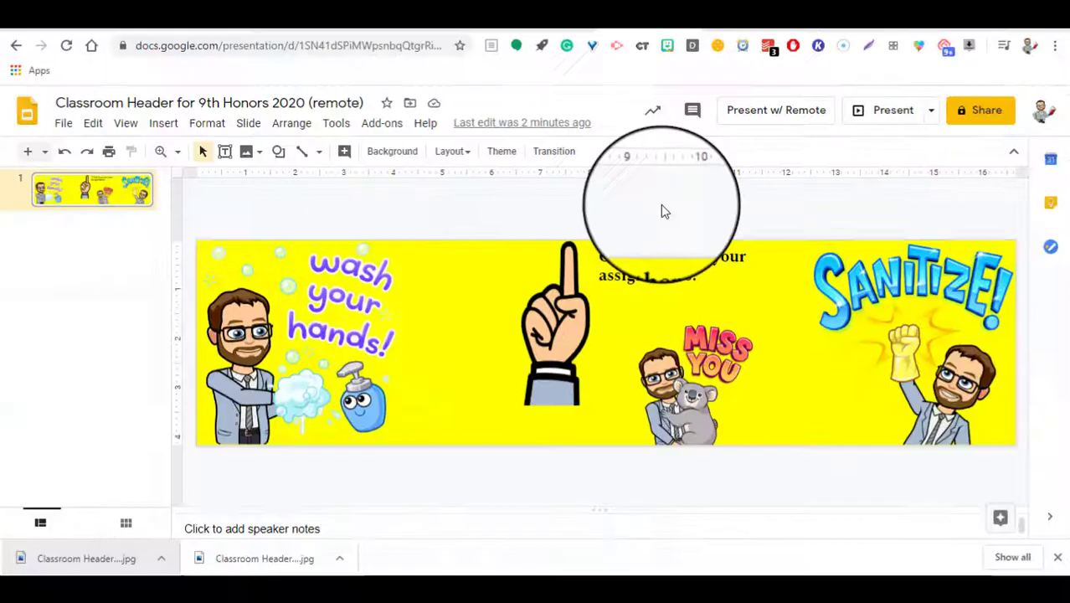